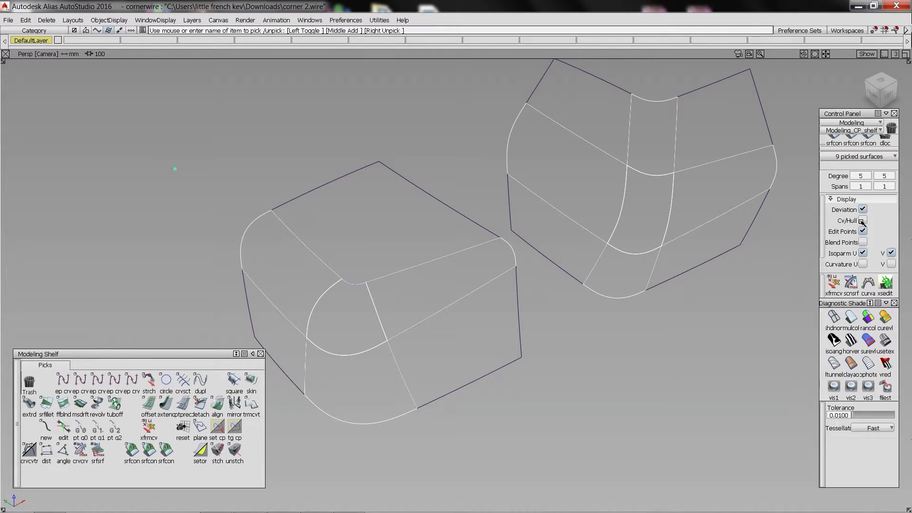
Show the CVs and hulls of the picked surfaces and check surface continuity along the joints of the three-faced corner model
click(862, 220)
click(692, 285)
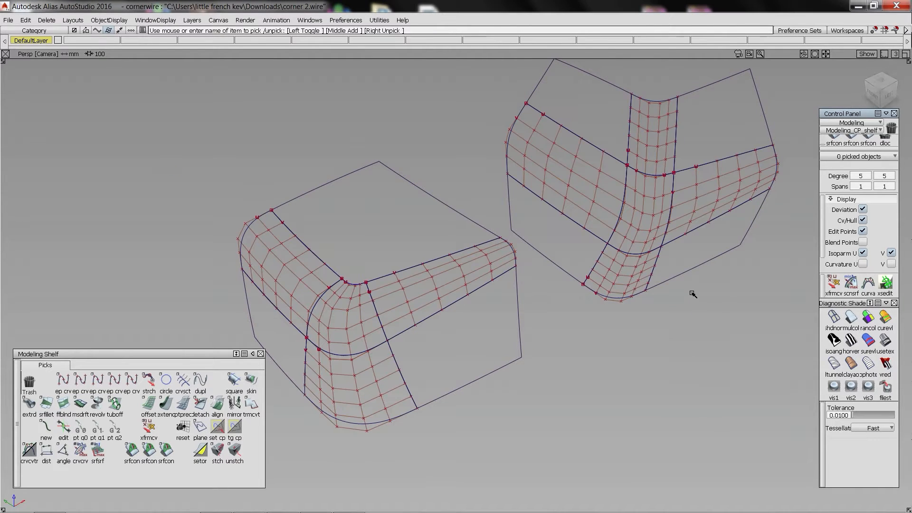
click(165, 449)
click(306, 339)
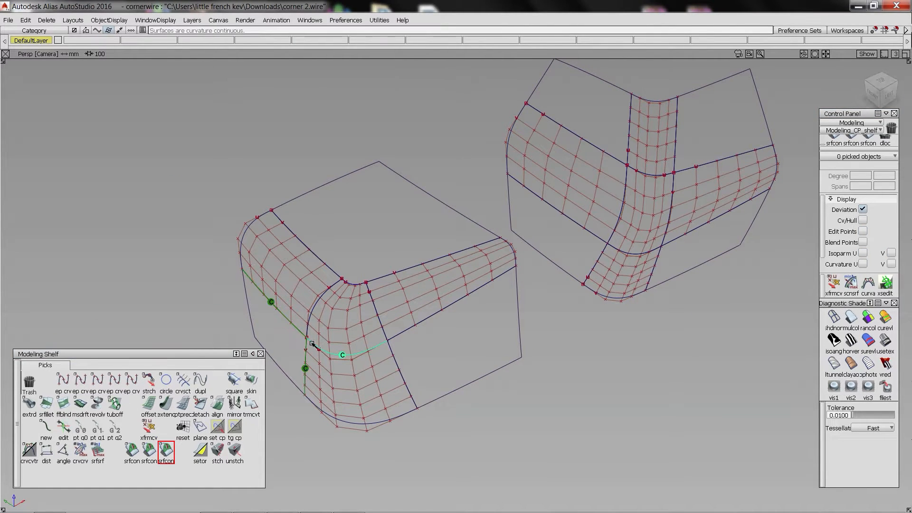
click(323, 290)
click(332, 271)
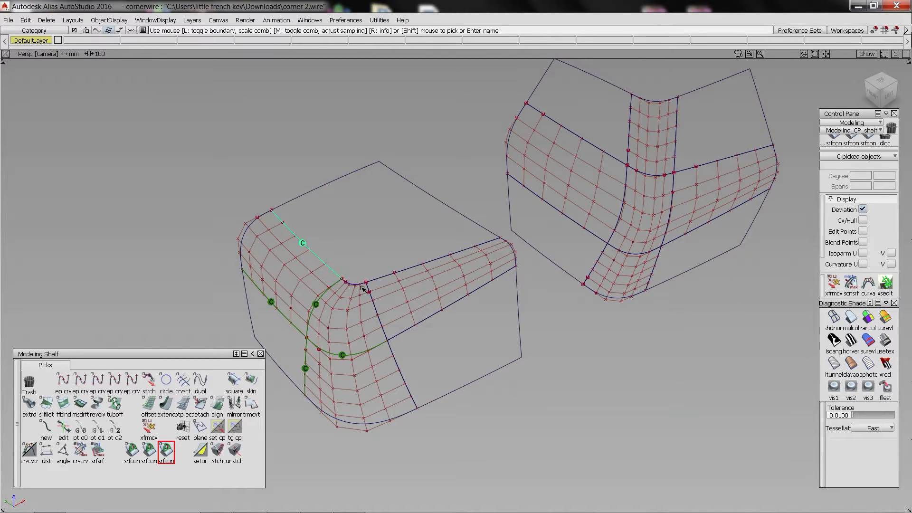
click(362, 288)
click(411, 332)
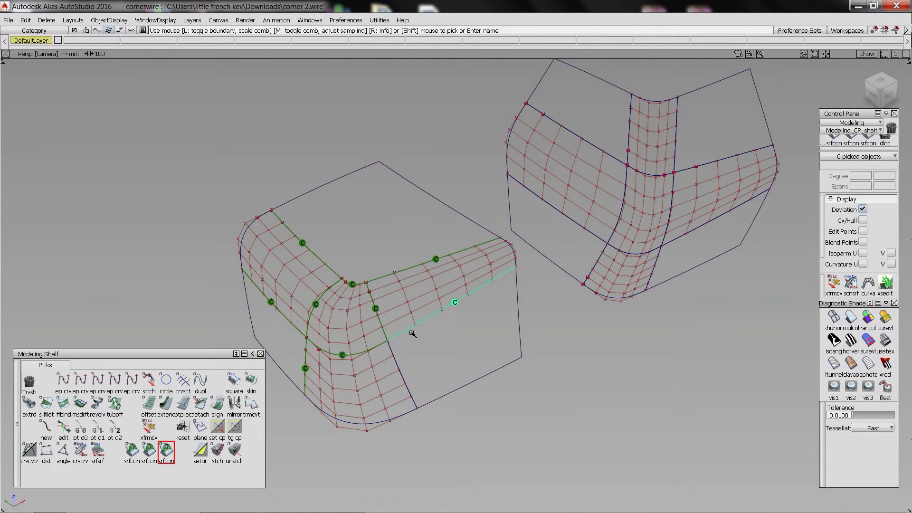
click(393, 355)
Check the surface continuity along all the joints of the four-faced corner model
click(600, 257)
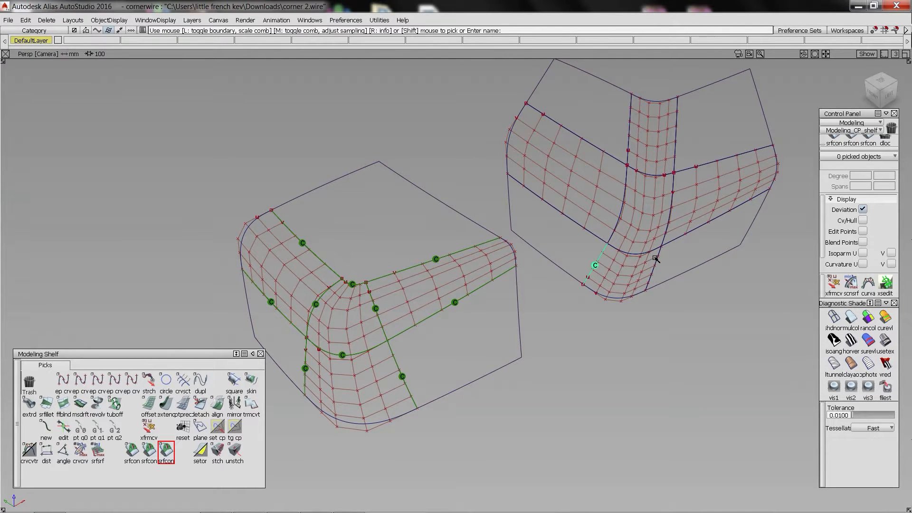
click(636, 259)
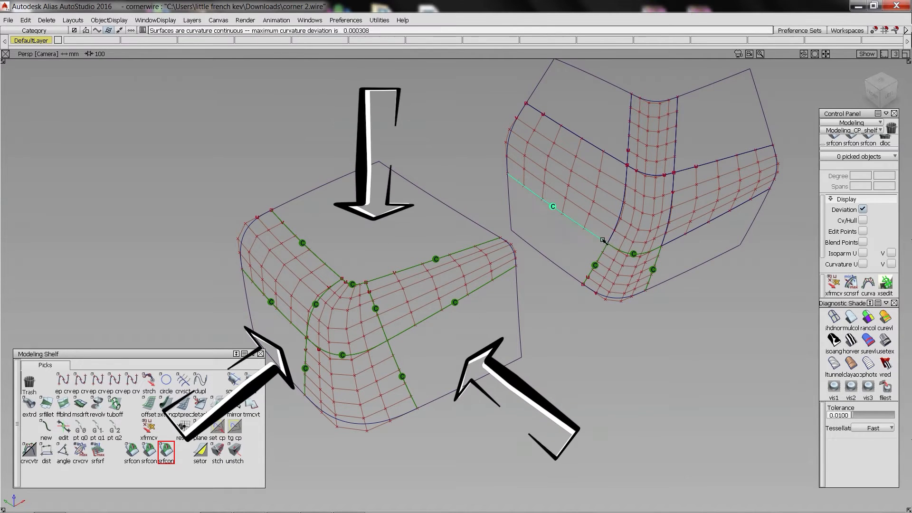
click(659, 231)
click(615, 163)
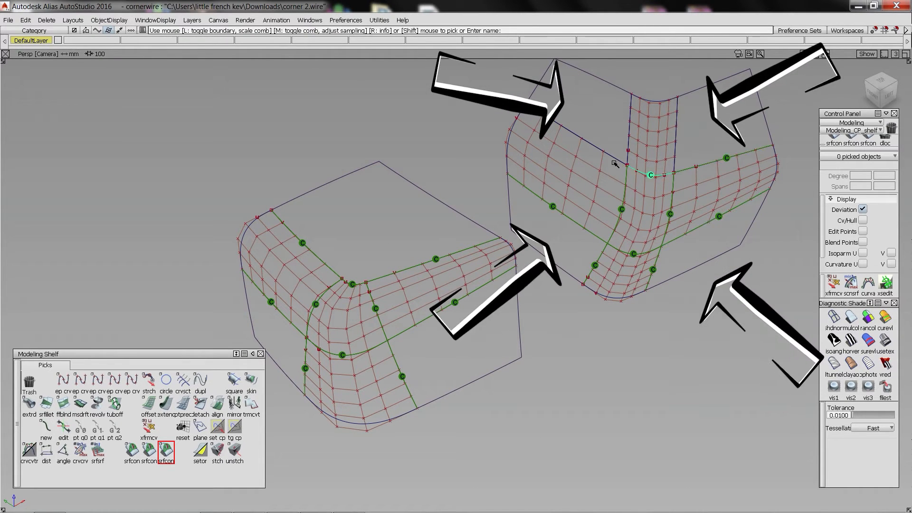
click(629, 121)
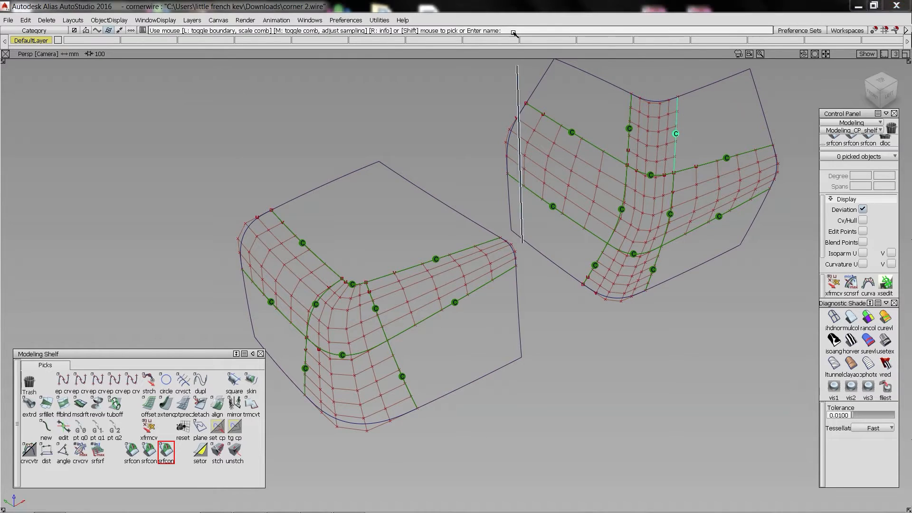
Pick all surfaces of both corner models, turn off their CV and hull display, and clear the selection
ctrl+shift+drag(513, 33, 512, 31)
ctrl+shift+drag(311, 94, 475, 202)
drag(300, 104, 817, 510)
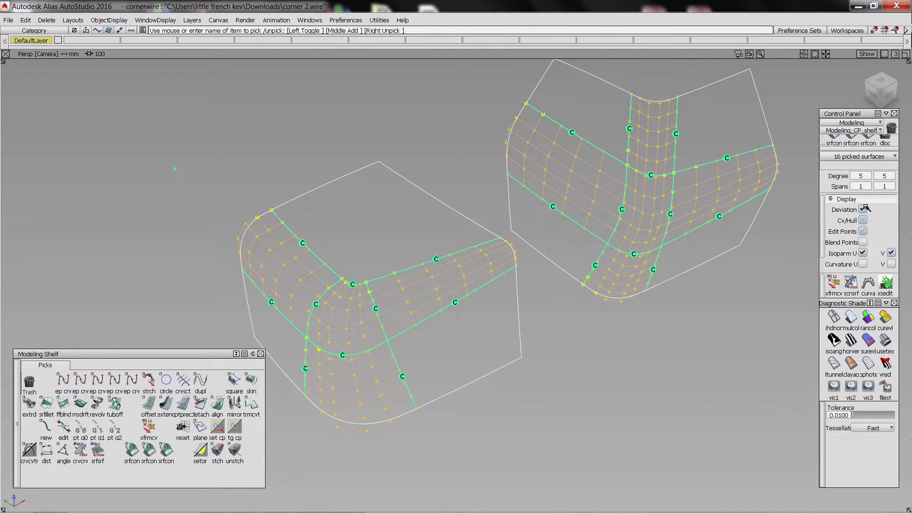
click(862, 221)
click(749, 309)
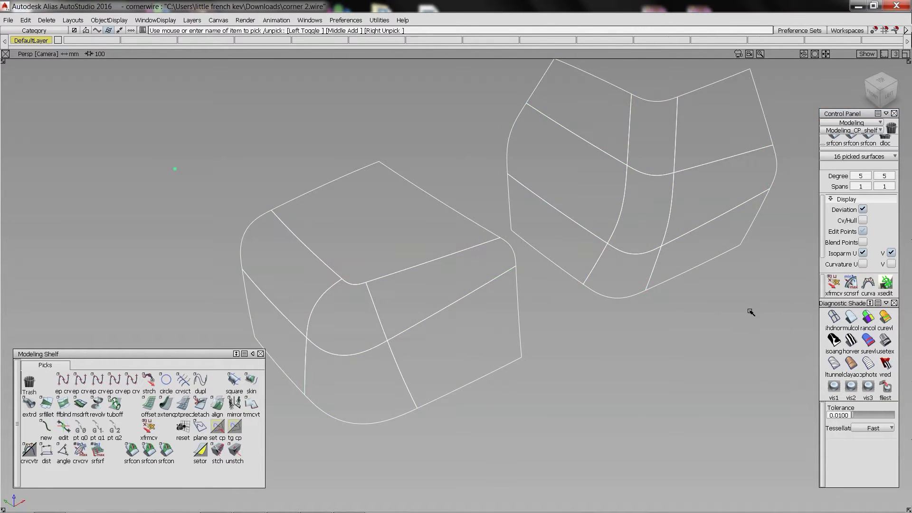
Examine the highlights on both corner models with the horizontal/vertical and isoangle diagnostic shaders, ending on the multi-color shader
click(885, 341)
mouse_move(577, 255)
alt+shift+mouse_down()
mouse_move(627, 223)
mouse_move(453, 223)
mouse_move(498, 209)
mouse_move(434, 234)
mouse_move(475, 204)
mouse_move(451, 228)
mouse_move(503, 195)
mouse_move(562, 183)
mouse_move(612, 209)
alt+shift+mouse_up()
click(851, 340)
click(834, 340)
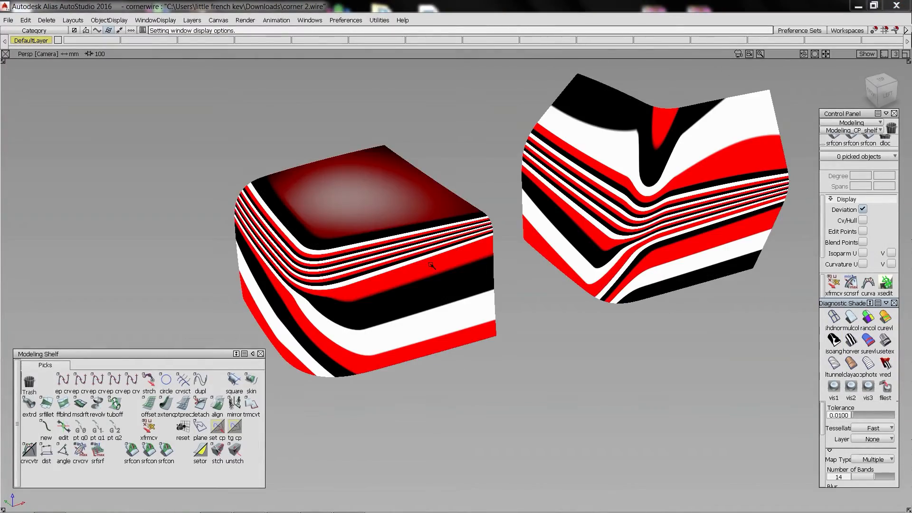
mouse_move(594, 285)
alt+shift+mouse_down()
mouse_move(427, 247)
mouse_move(179, 223)
mouse_move(449, 263)
alt+shift+mouse_up()
click(851, 318)
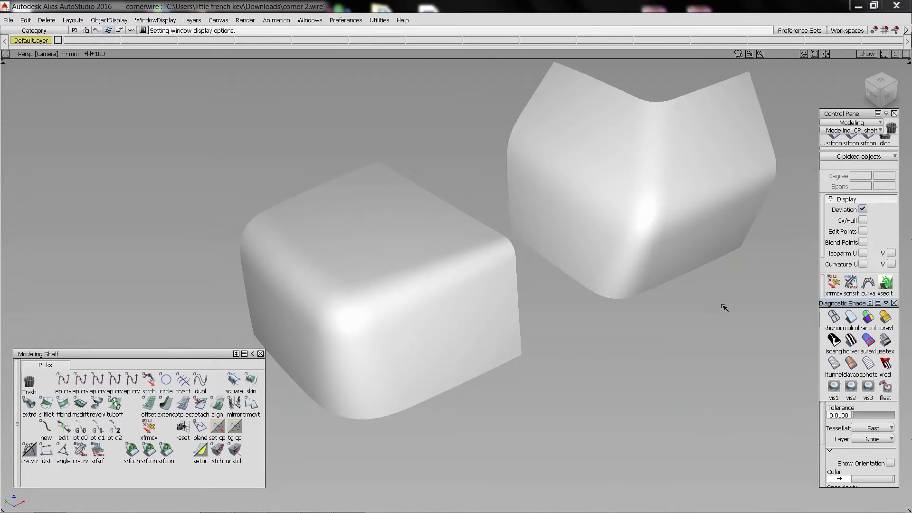
mouse_move(723, 309)
alt+shift+mouse_down()
mouse_move(529, 244)
mouse_move(718, 311)
mouse_move(706, 318)
alt+shift+mouse_up()
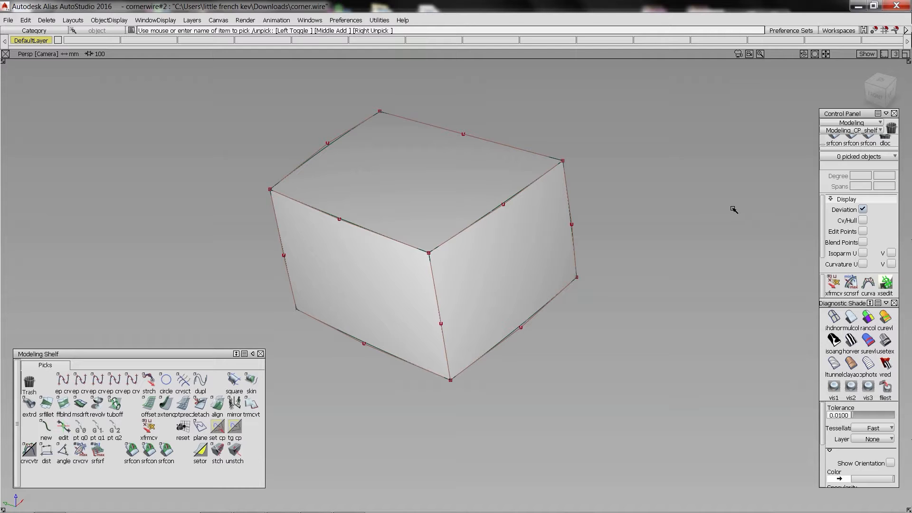
Create a G2 Surface Fillet with a chordal length of 70 between the two vertical faces of the corner.wire block
mouse_move(734, 210)
ctrl+shift+mouse_down()
mouse_move(728, 125)
mouse_move(734, 208)
ctrl+shift+mouse_up()
ctrl+shift+right_drag(734, 208, 743, 301)
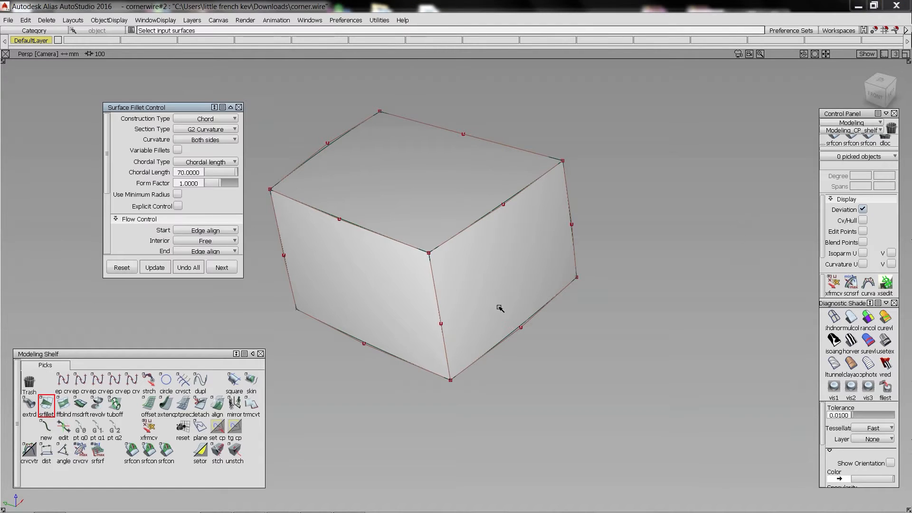
click(383, 291)
click(482, 291)
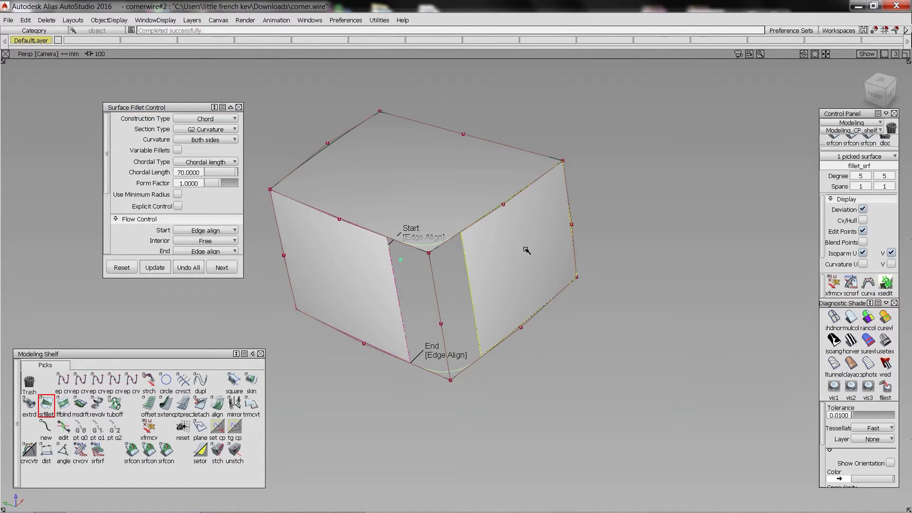
Fillet the top face with the front face on the FRONT-opposite side of the vertical fillet, setting the fillet's End flow control to Extend
ctrl+shift+drag(543, 308, 509, 175)
click(494, 186)
click(509, 259)
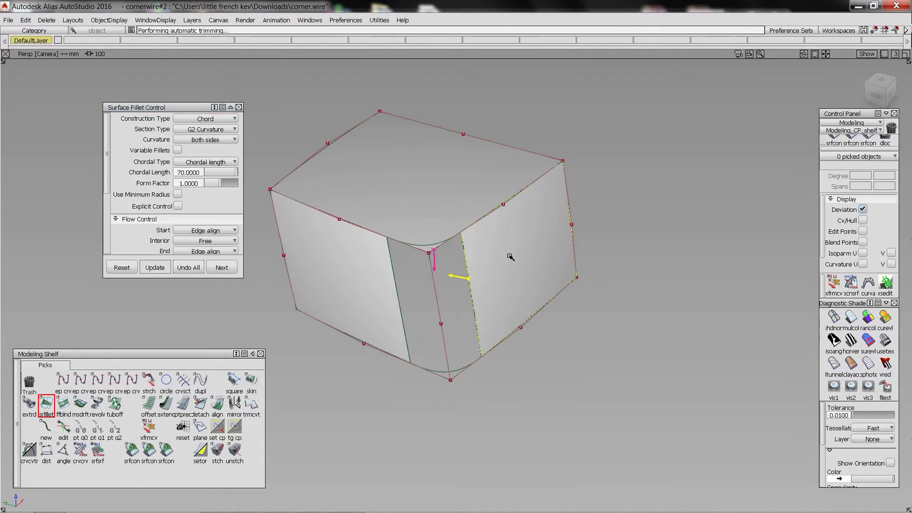
click(459, 216)
click(459, 217)
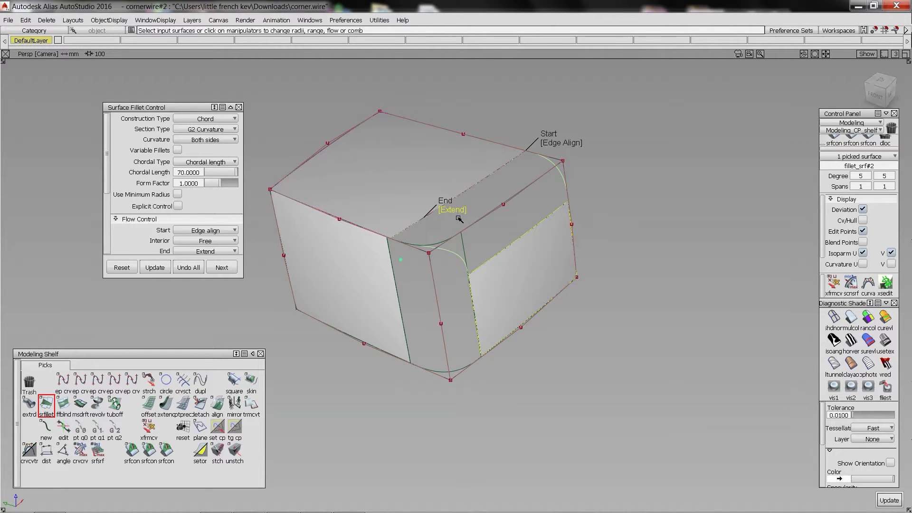
Fillet the top face with the remaining vertical face using chordal length 70, and set the fillet's Start flow control to Extend
ctrl+shift+drag(377, 166, 356, 200)
click(399, 198)
click(348, 248)
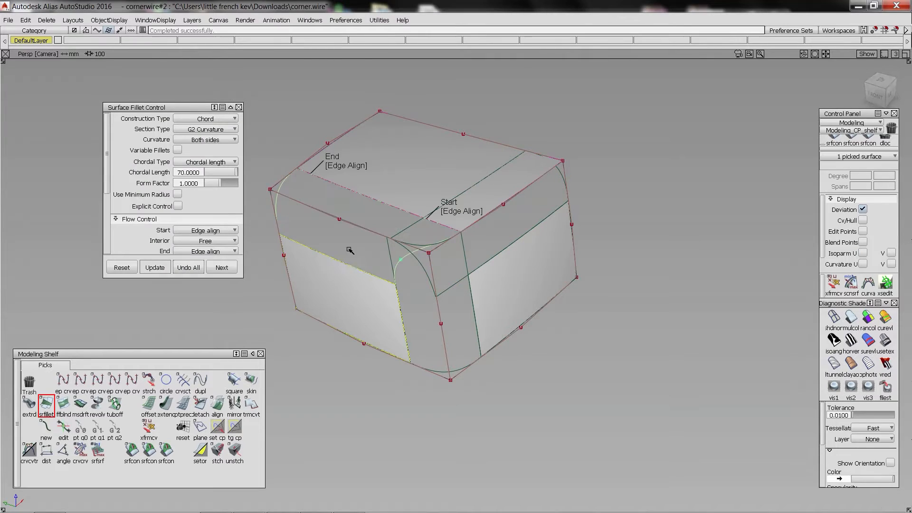
click(469, 213)
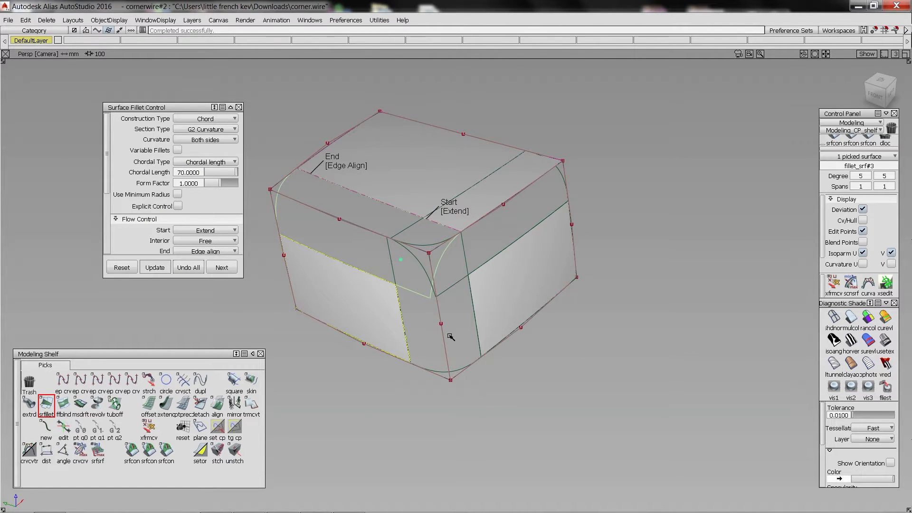
ctrl+shift+drag(449, 335, 461, 192)
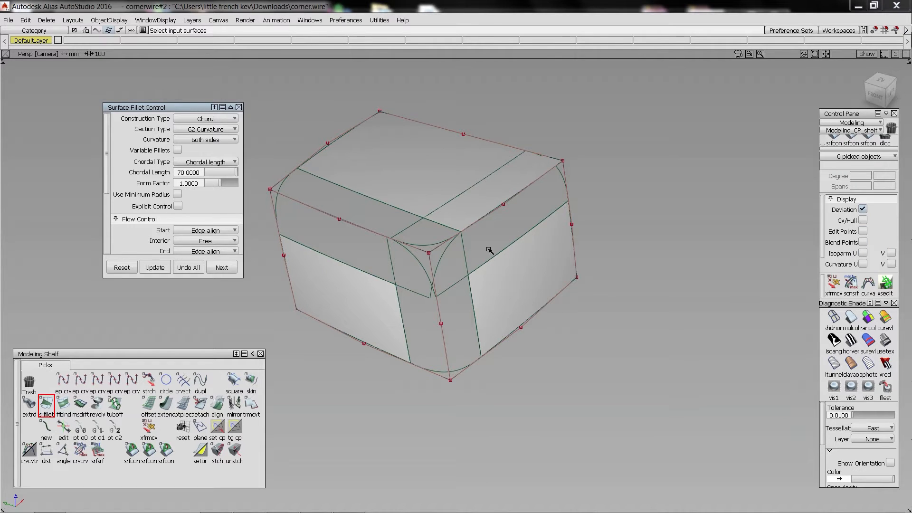
Trim the top surface back to the edges of the two upper fillets, keeping the large central region
alt+shift+right_drag(440, 246, 532, 187)
key(alt+shift)
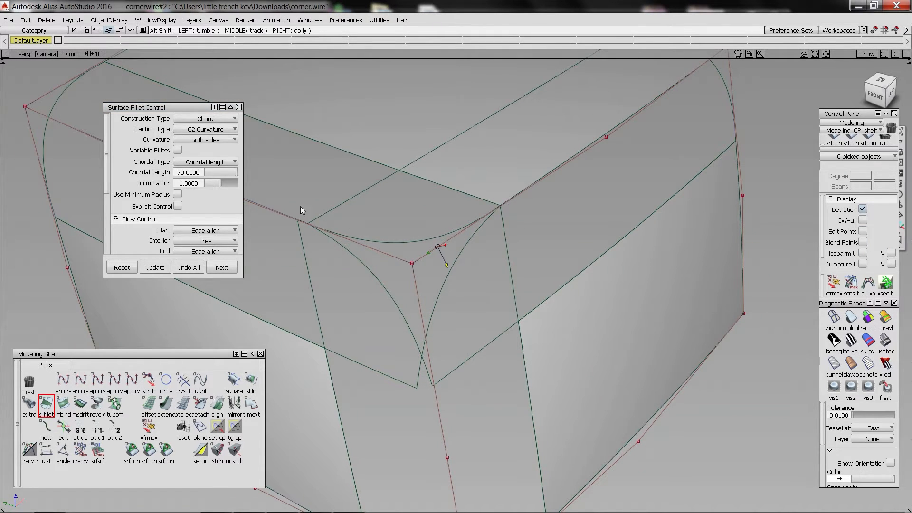
alt+shift+right_drag(427, 193, 419, 205)
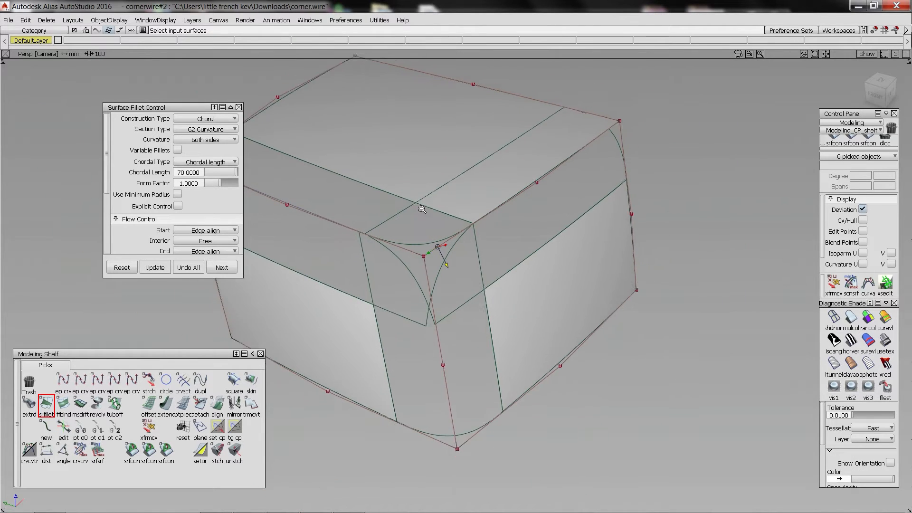
alt+shift+drag(419, 206, 408, 227)
ctrl+shift+right_drag(397, 128, 396, 174)
click(398, 155)
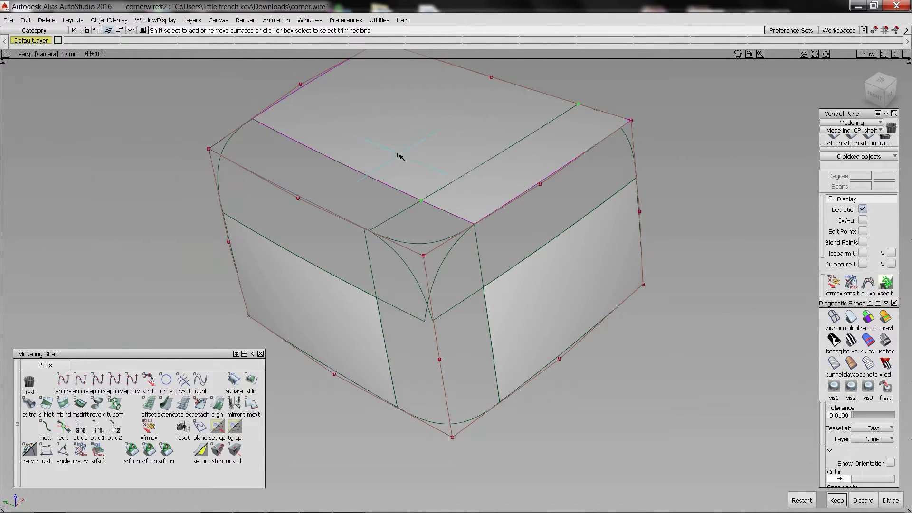
key(space)
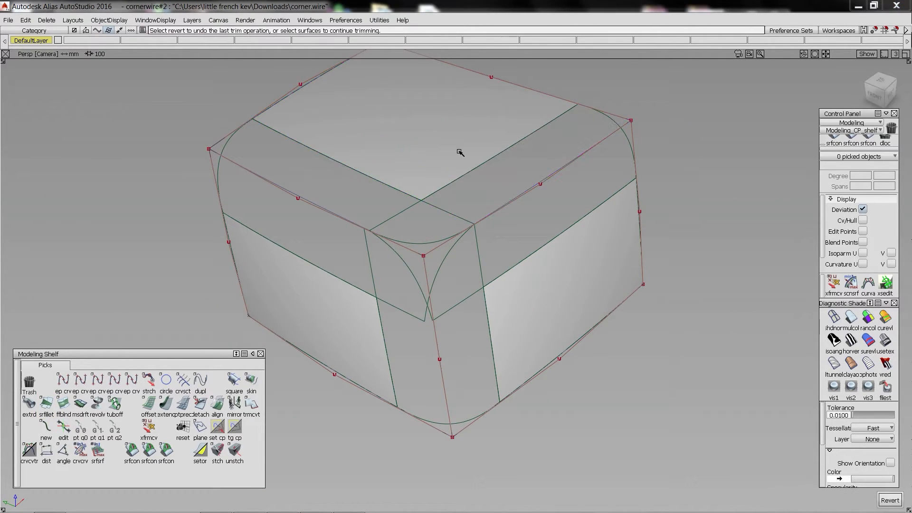
Build a Ball Corner from the three fillets, with the top face as fourth primary surface and the two lower intersections as corners
click(309, 20)
click(309, 33)
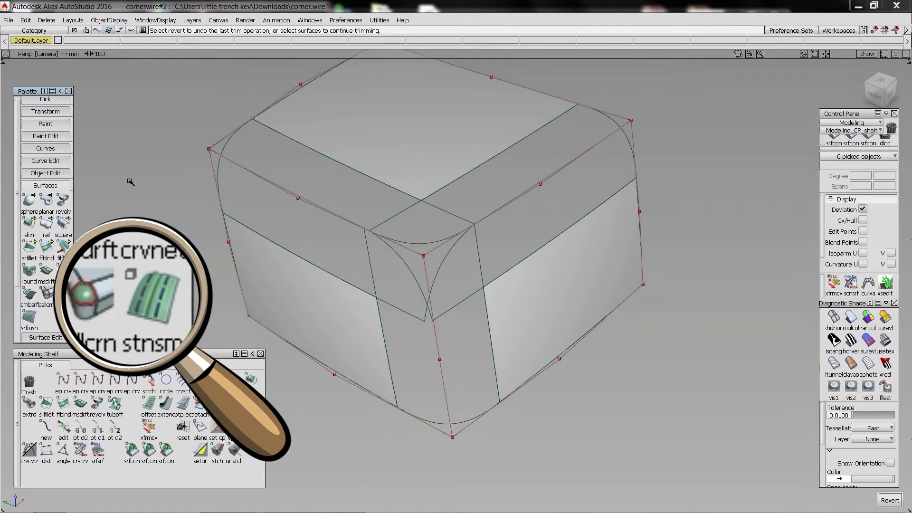
double_click(46, 294)
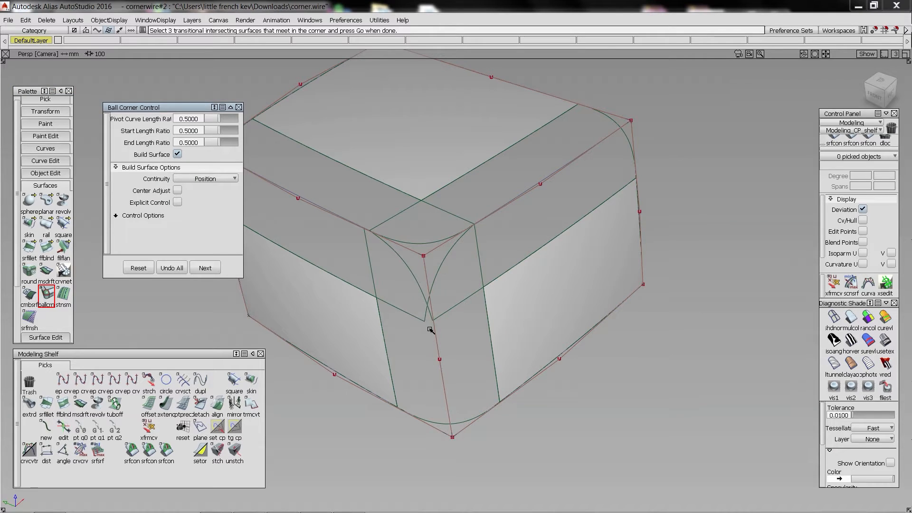
click(434, 315)
click(426, 241)
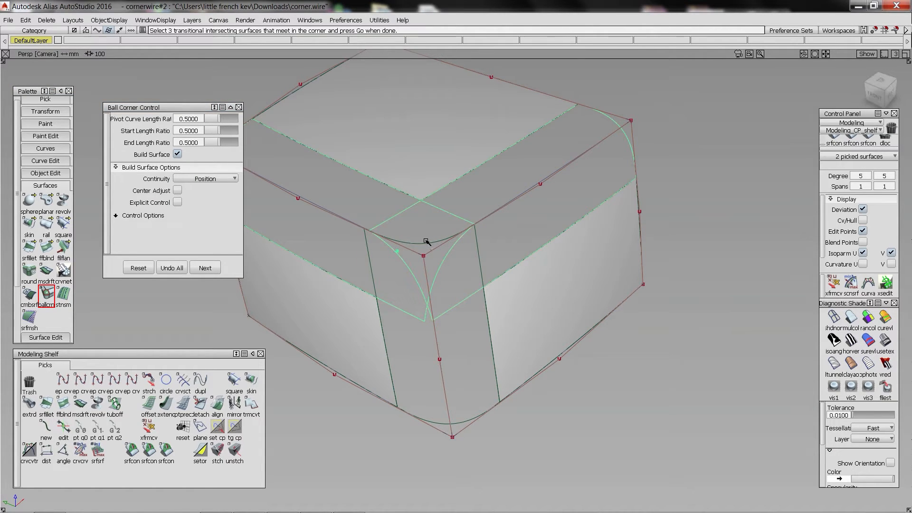
click(427, 243)
key(space)
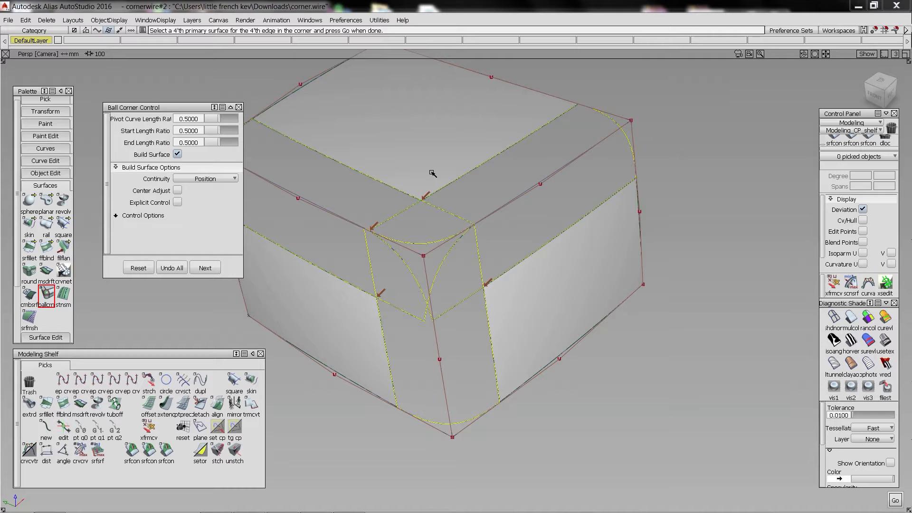
key(space)
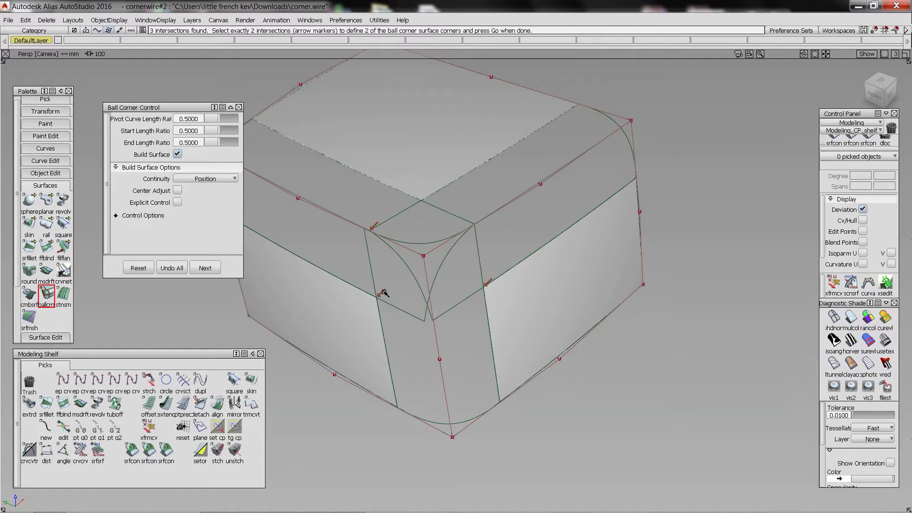
click(484, 284)
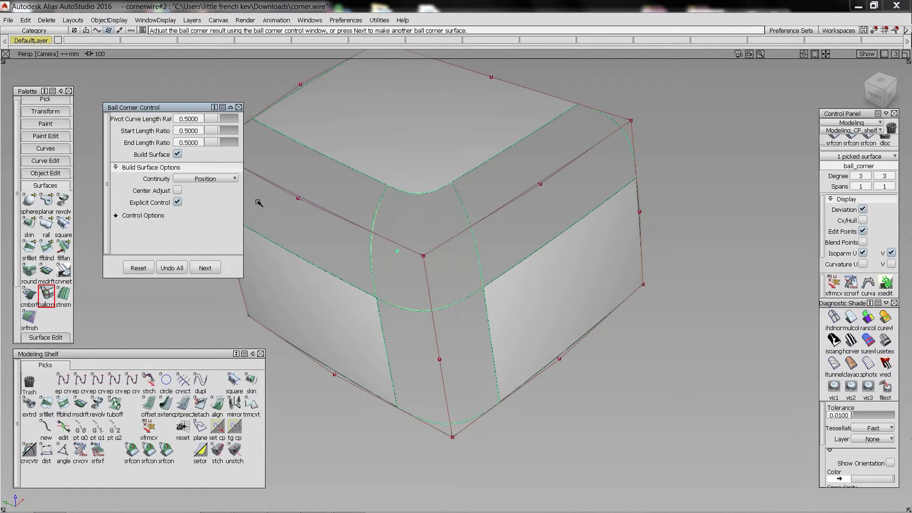
Set the ball corner's continuity to Curvature and turn on its Continuity Check
click(226, 179)
click(225, 189)
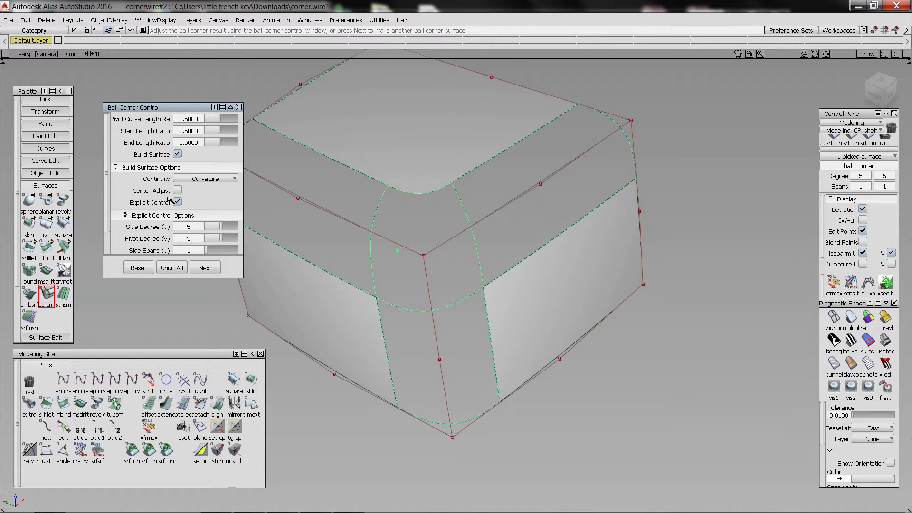
scroll(170, 200, down, 2)
click(135, 248)
scroll(174, 189, down, 2)
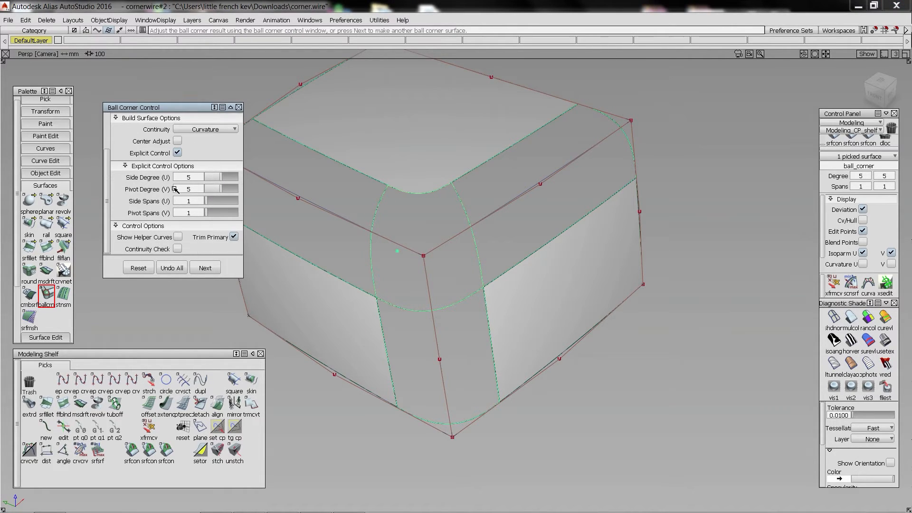
click(178, 248)
Set the ball corner's pivot, start and end length ratios to 0.45 and its Pivot Degree (V) to 7
scroll(185, 214, up, 4)
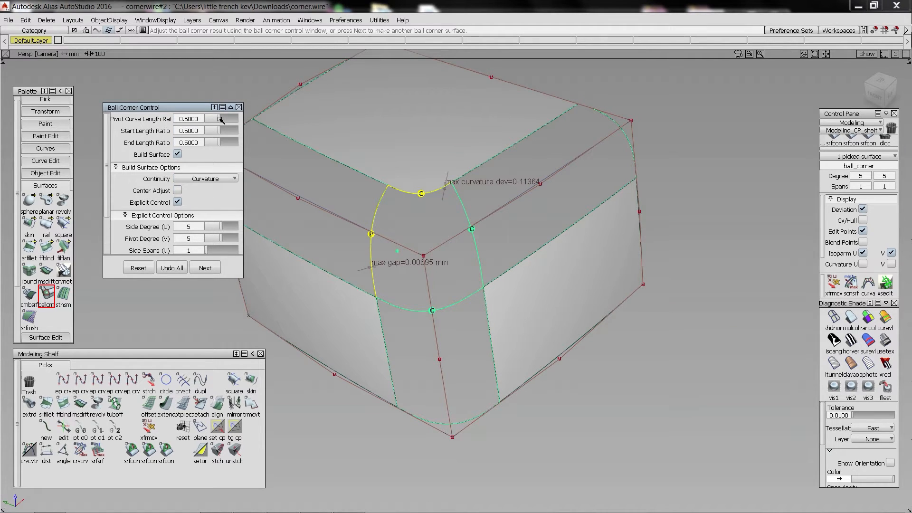
drag(221, 119, 218, 121)
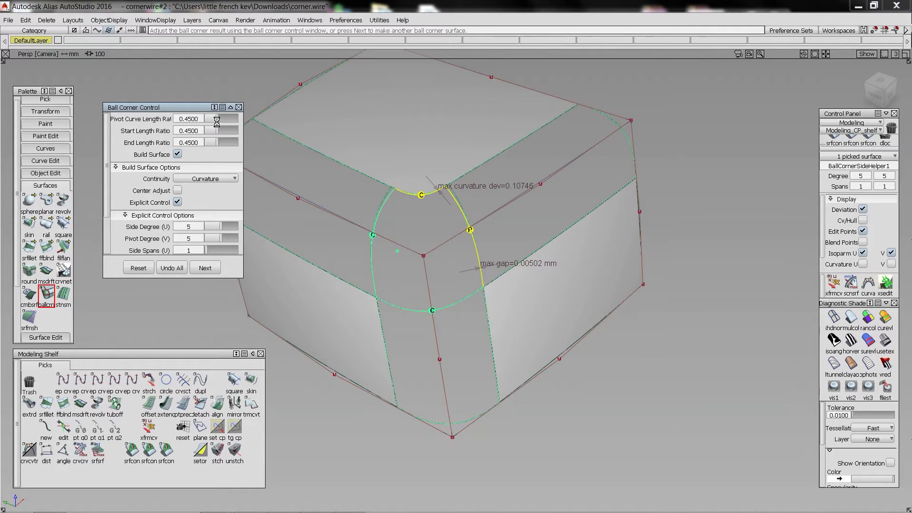
scroll(221, 155, down, 2)
click(229, 215)
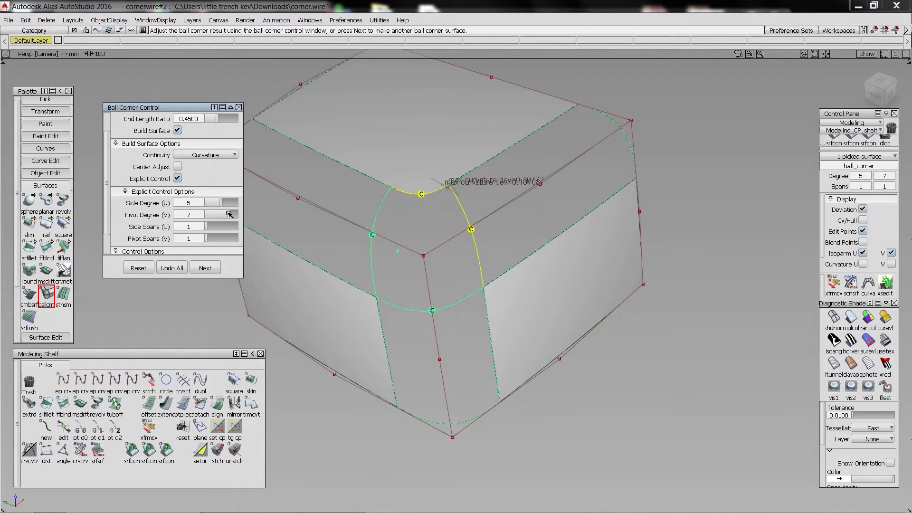
Set the ball corner's Side Degree (U) to 8 and Pivot Degree (V) to 5
click(232, 215)
click(232, 203)
click(223, 214)
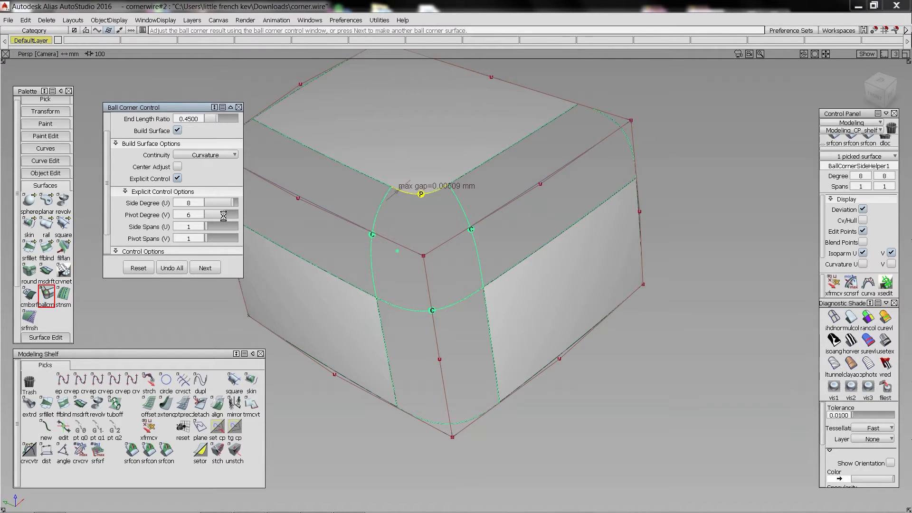
click(223, 215)
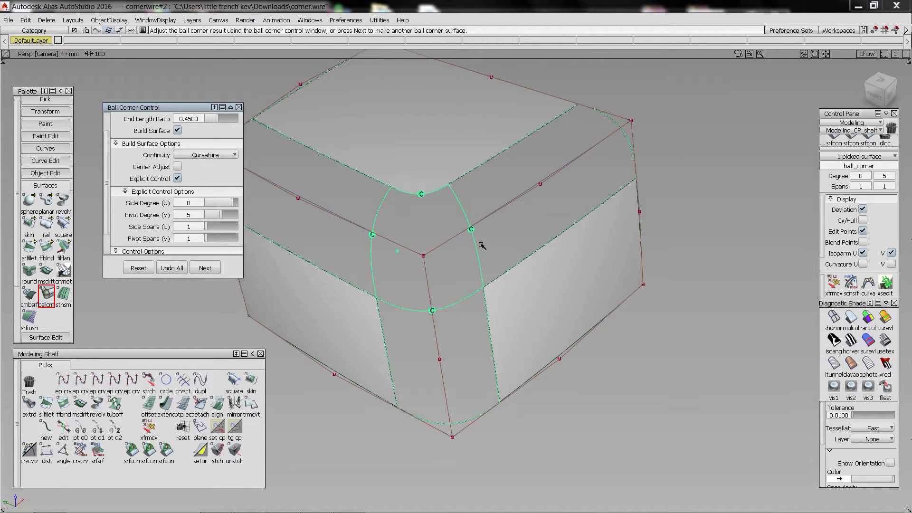
Deselect everything and examine the ball corner's highlights with multi-colour, horizontal/vertical and Showroom reflection shading
alt+shift+right_drag(406, 130, 403, 132)
alt+shift+middle_drag(403, 133, 422, 148)
ctrl+shift+drag(437, 252, 436, 165)
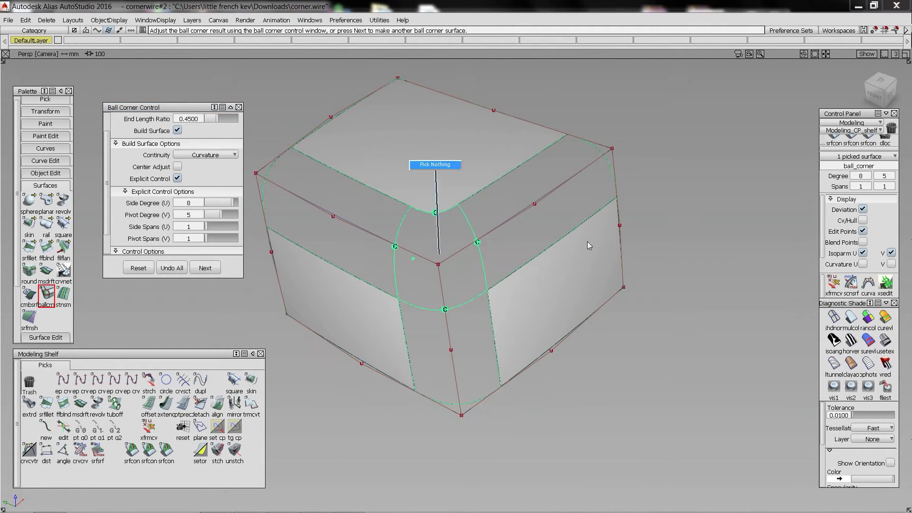
click(856, 317)
ctrl+shift+right_drag(487, 227, 404, 224)
mouse_move(371, 205)
alt+shift+mouse_down()
mouse_move(429, 252)
mouse_move(380, 244)
alt+shift+mouse_up()
ctrl+shift+right_drag(380, 245, 407, 193)
click(850, 340)
mouse_move(627, 270)
alt+shift+mouse_down()
mouse_move(562, 186)
mouse_move(399, 242)
mouse_move(643, 223)
mouse_move(500, 206)
mouse_move(551, 196)
mouse_move(622, 203)
alt+shift+mouse_up()
click(887, 342)
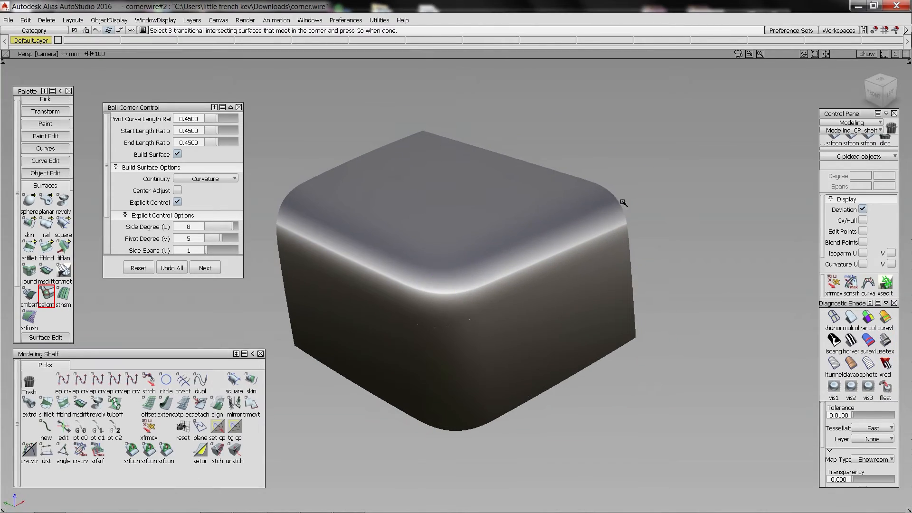
ctrl+shift+right_drag(622, 203, 550, 202)
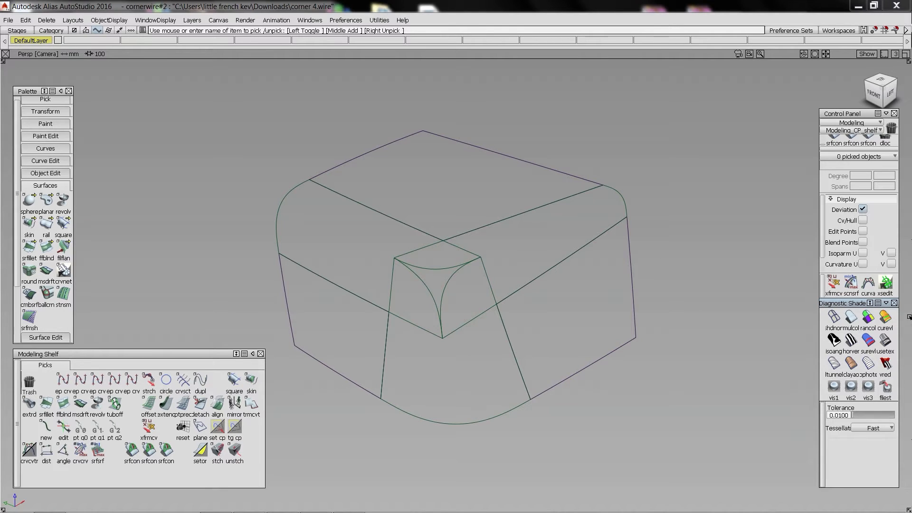
In the corner 4 model, build a Ball Corner from the three fillets, with the top face as fourth surface and the two lower intersections as corners
click(47, 294)
drag(388, 253, 489, 280)
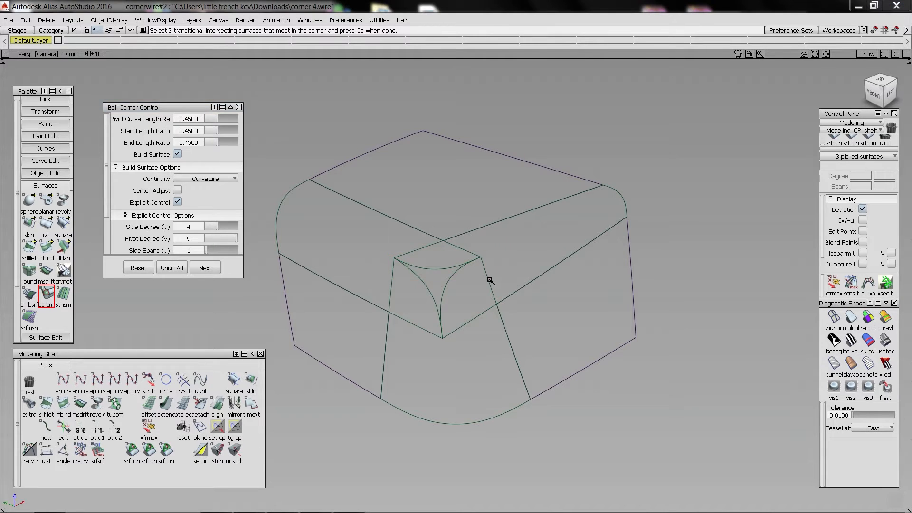
key(space)
click(449, 199)
key(space)
click(501, 300)
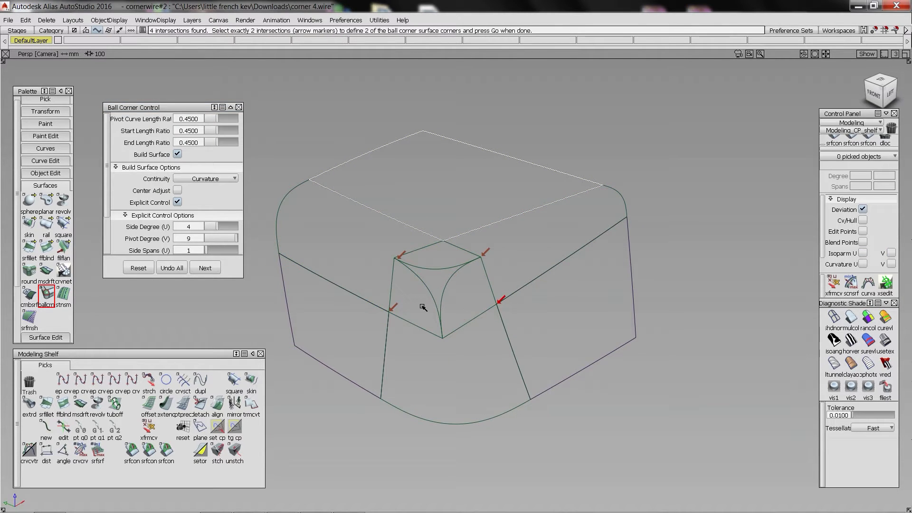
click(394, 308)
key(space)
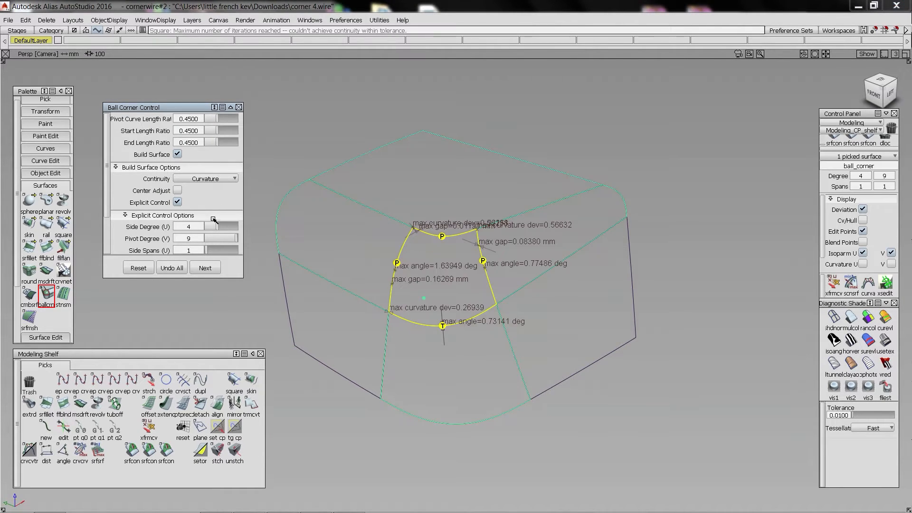
Set the ball corner's Side Degree (U) and Pivot Degree (V) to 9, with all three length ratios at 0.45
drag(221, 227, 229, 238)
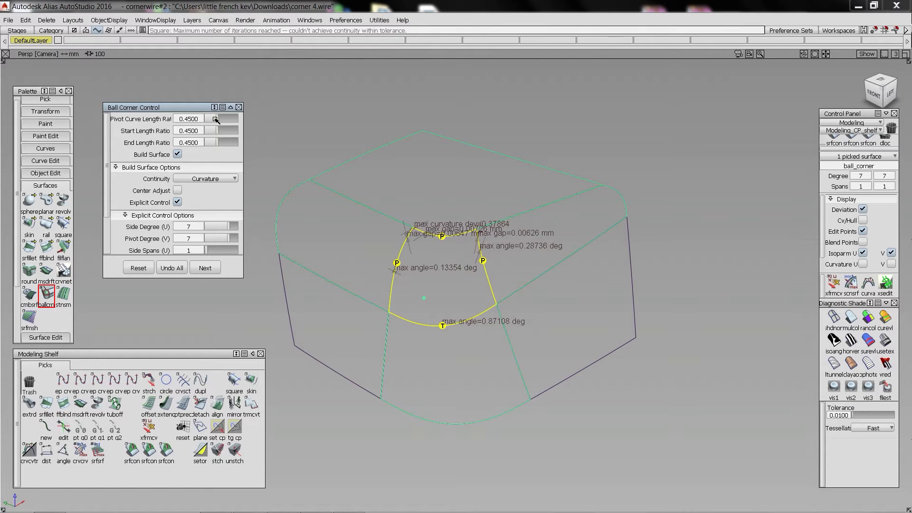
mouse_move(217, 119)
mouse_down()
mouse_move(210, 130)
mouse_move(213, 120)
mouse_up()
mouse_move(228, 227)
mouse_down()
mouse_move(236, 239)
mouse_move(236, 227)
mouse_up()
drag(236, 238, 225, 239)
drag(213, 143, 224, 119)
drag(228, 238, 237, 236)
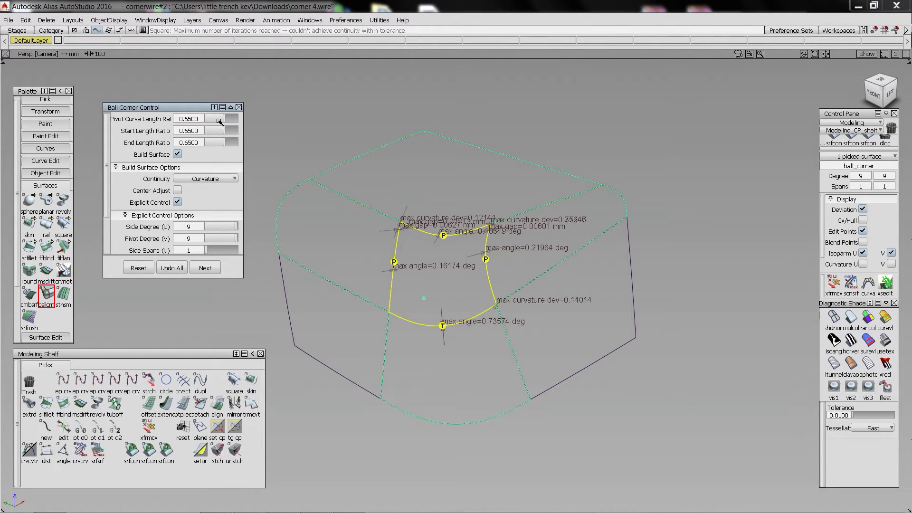
drag(219, 122, 216, 118)
Shade the model and delete the ball corner together with the three fillet surfaces
ctrl+shift+drag(634, 320, 894, 283)
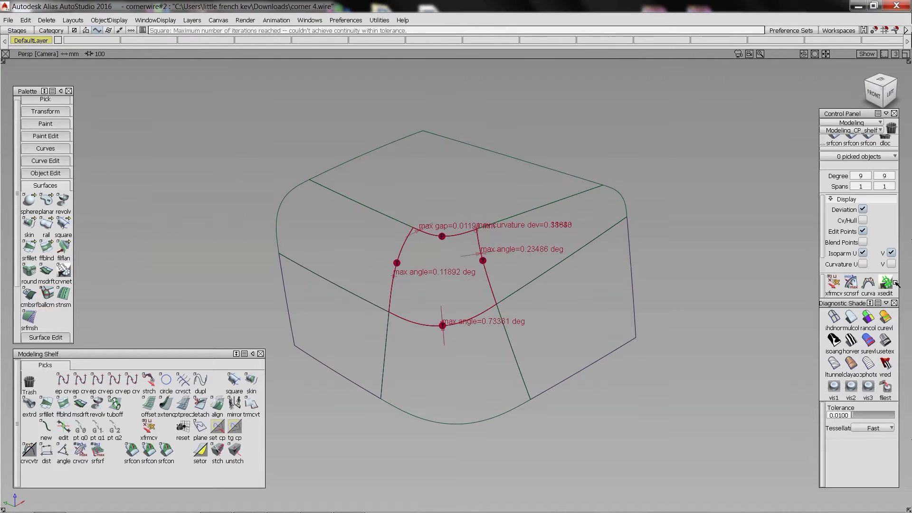
click(851, 317)
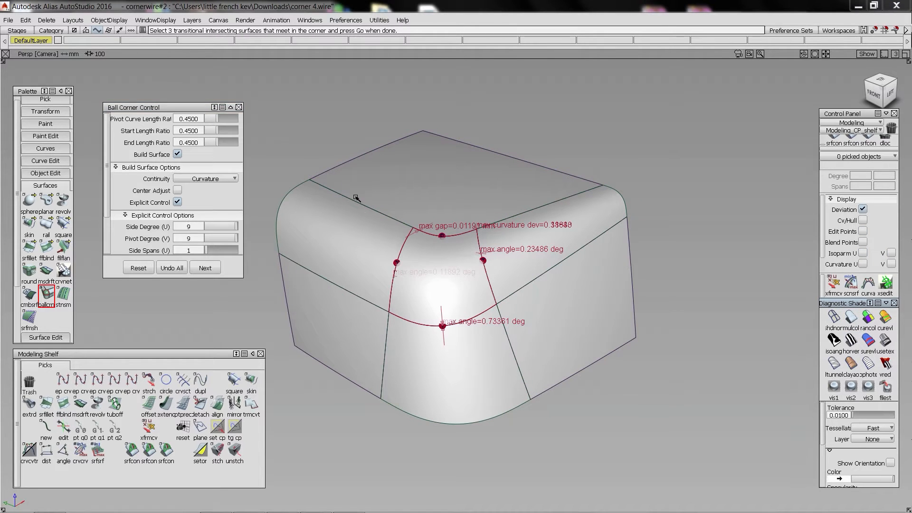
ctrl+shift+drag(355, 197, 380, 254)
click(381, 255)
click(416, 264)
click(470, 354)
click(504, 260)
key(Delete)
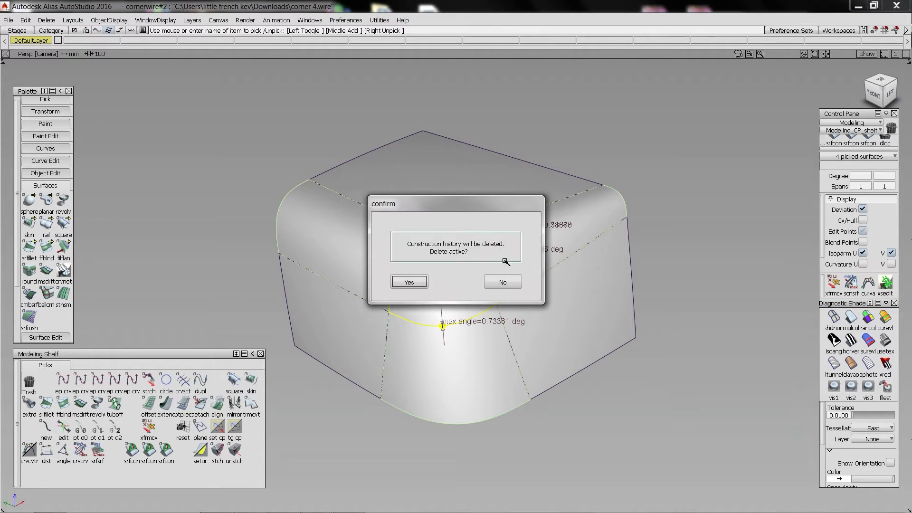
key(Return)
Untrim the top face and both side faces back to the full block
click(413, 212)
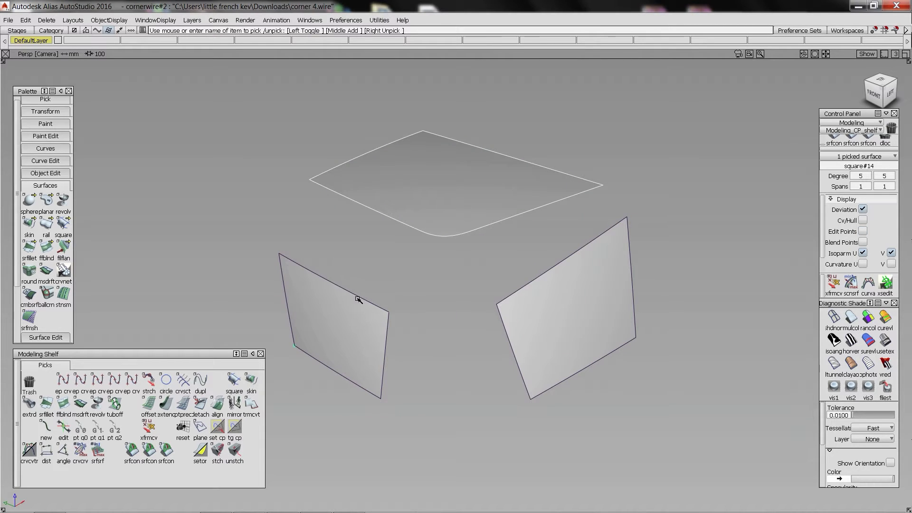
ctrl+shift+right_drag(362, 171, 397, 205)
ctrl+shift+drag(437, 294, 431, 213)
ctrl+shift+drag(230, 188, 368, 328)
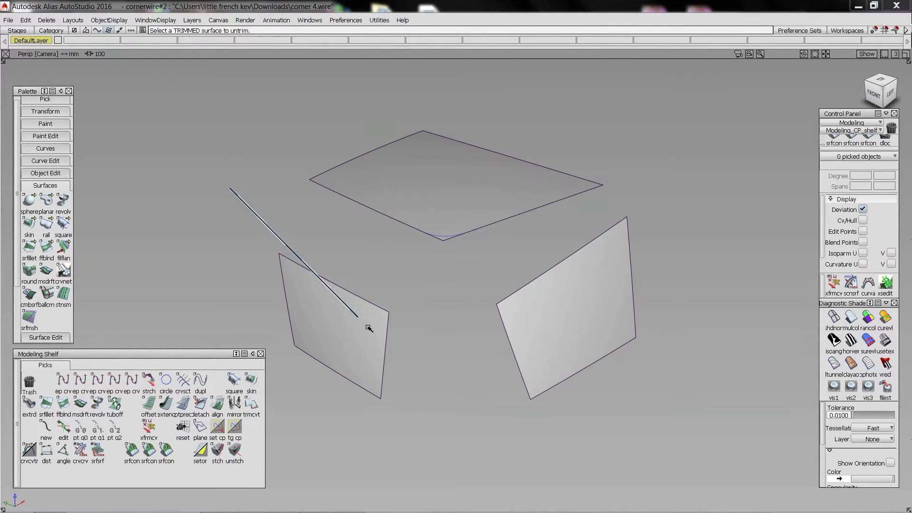
click(376, 306)
click(408, 223)
click(522, 283)
ctrl+shift+right_drag(306, 186, 340, 220)
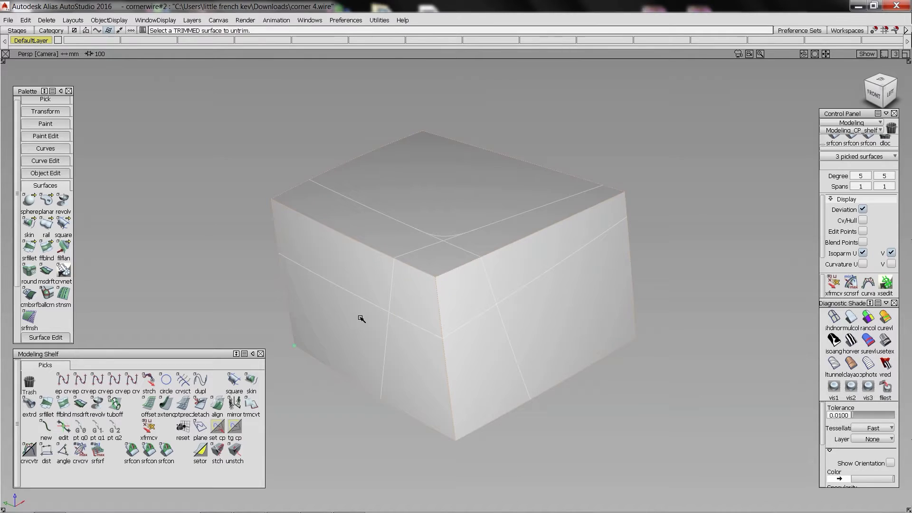
Delete the short curved curve-on-surface near the top face's front corner
ctrl+shift+drag(456, 337, 458, 296)
ctrl+shift+drag(465, 251, 447, 235)
click(446, 235)
key(Delete)
key(Return)
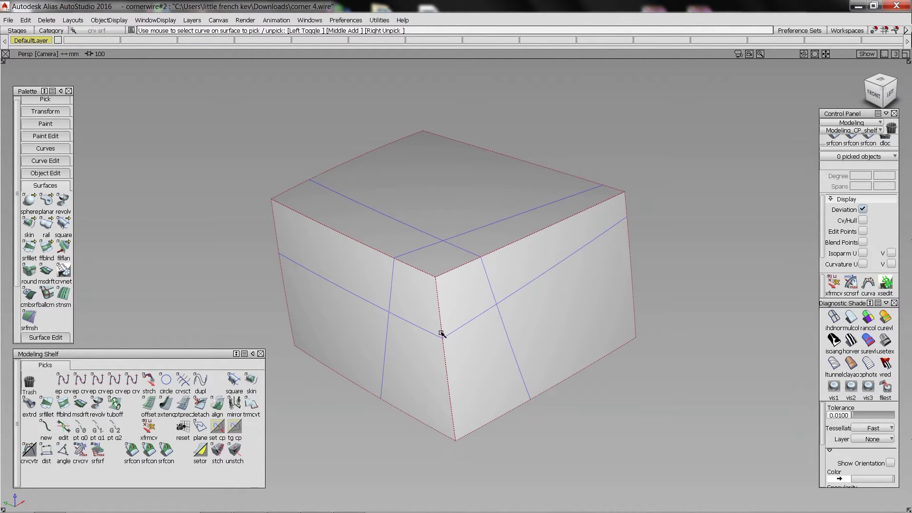
Trim the top face and both side faces along their curves-on-surface, keeping only the large regions away from the rounded edges
ctrl+shift+right_drag(425, 187, 435, 242)
click(405, 192)
key(space)
drag(322, 263, 541, 358)
click(347, 316)
click(556, 318)
key(space)
Create a blend curve from the top face's left corner to the left side face's upper outer corner, aligned with the adjoining edges
click(310, 179)
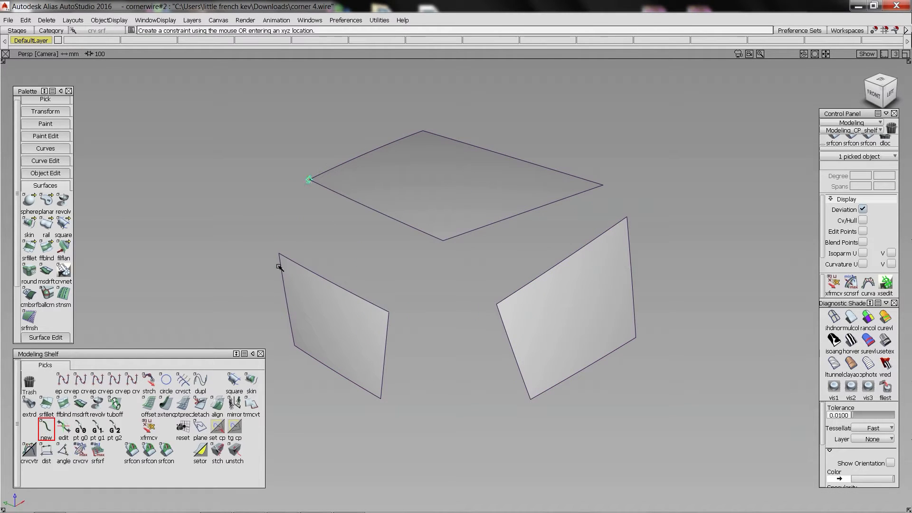
click(277, 253)
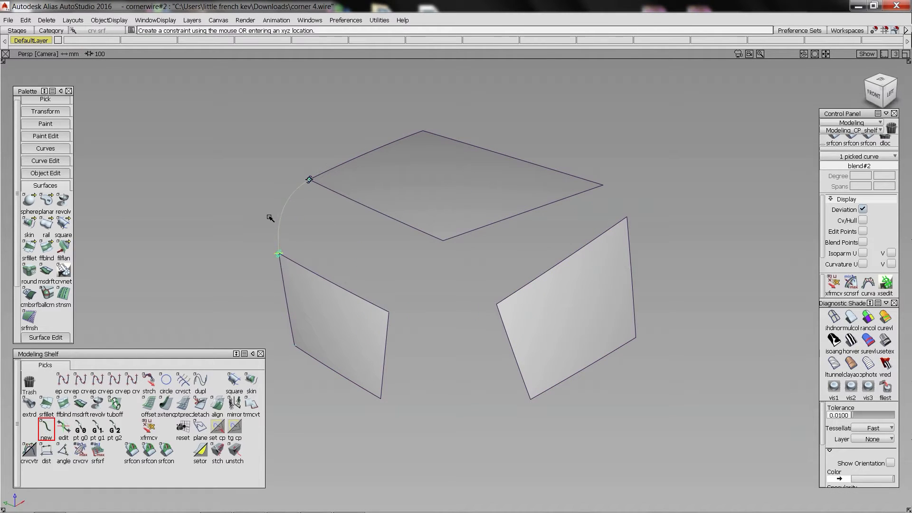
click(309, 179)
click(411, 311)
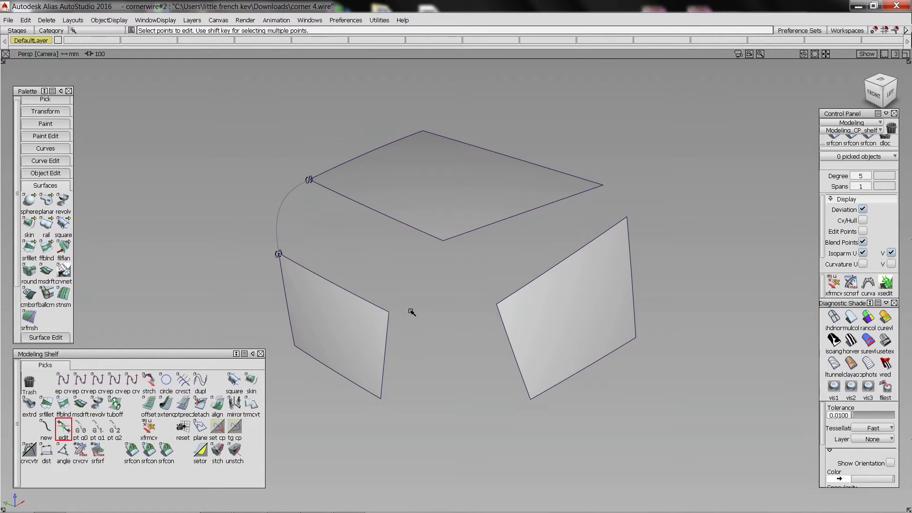
Create a blend curve between the upper inner corners of the two side faces, with its ends aligned to their upper edges
key(ctrl+b)
click(389, 311)
click(502, 302)
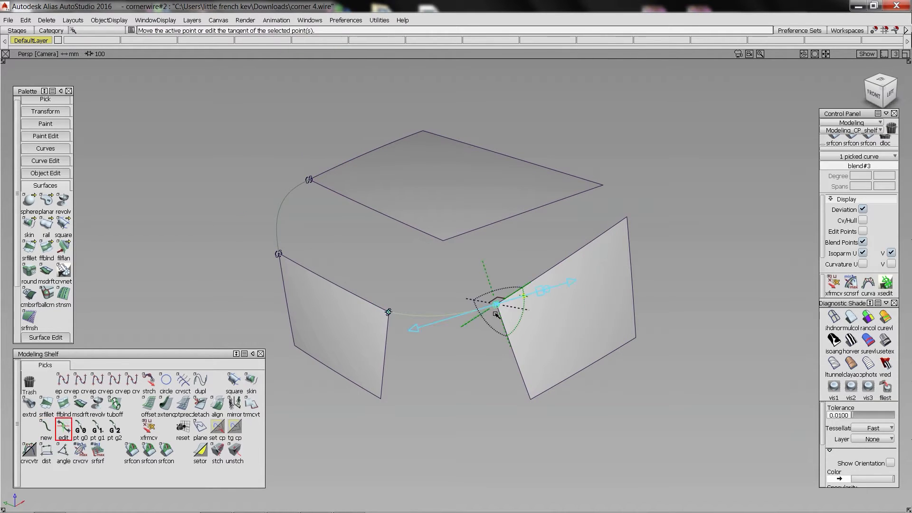
click(389, 311)
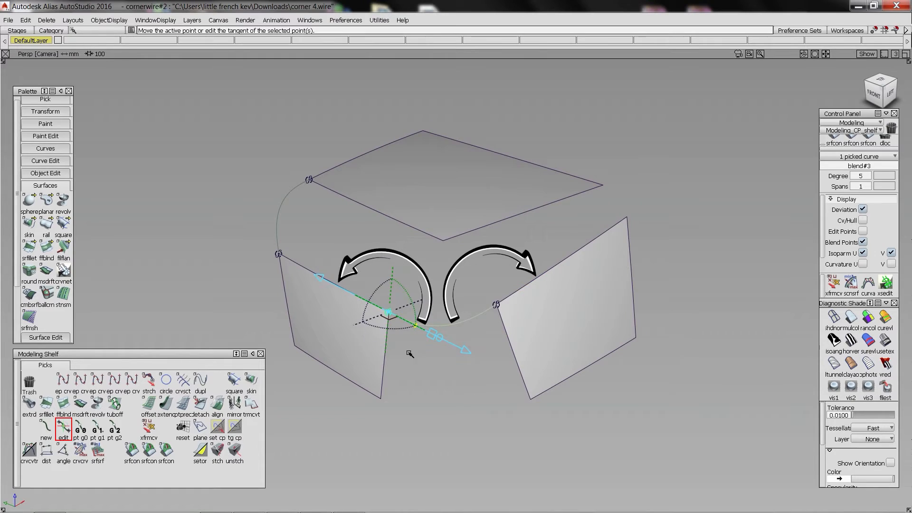
Create a blend curve between the lower inner corners of the two side faces, with its ends aligned to their lower edges
key(ctrl+b)
click(380, 399)
click(531, 399)
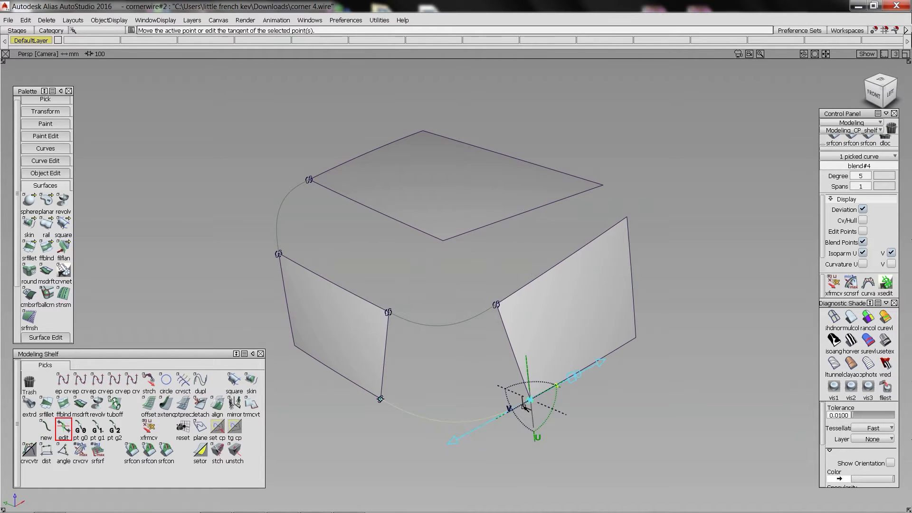
click(381, 401)
click(392, 405)
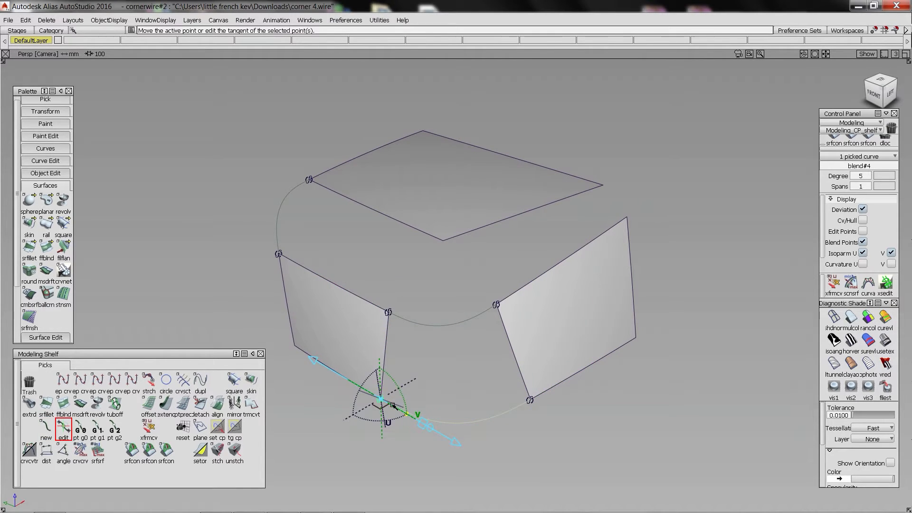
Build a square surface from the two front blend curves and the side faces' inner edges, with G2 Curvature continuity
click(233, 380)
click(441, 325)
click(512, 351)
click(455, 421)
click(384, 354)
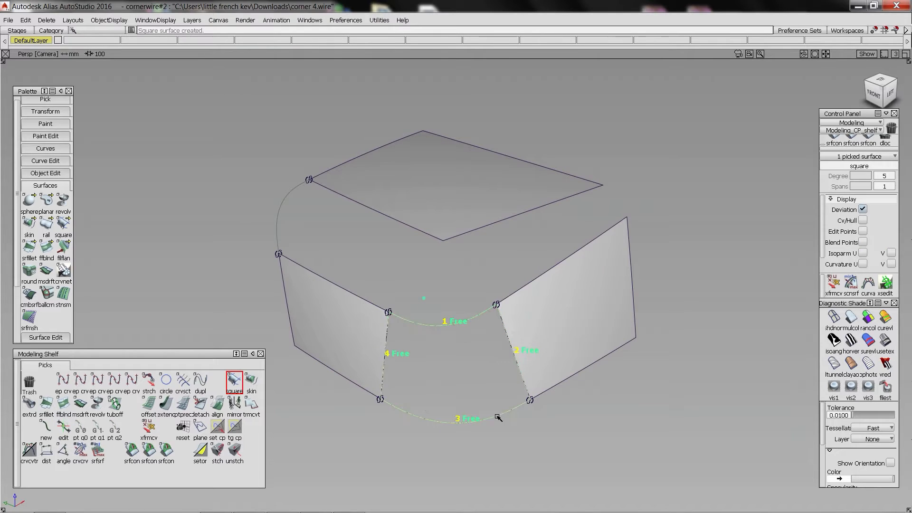
click(193, 121)
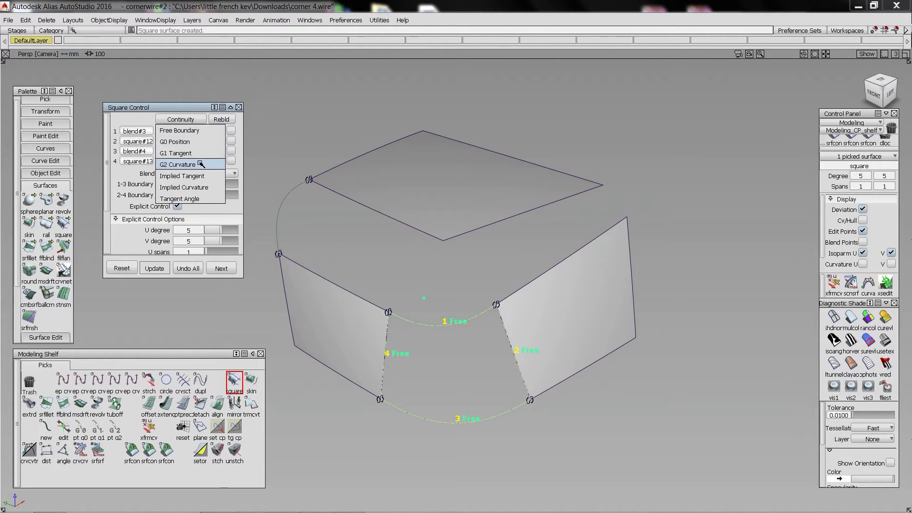
click(223, 163)
click(716, 309)
Create a blend curve from the top face's right corner to the right side face's upper outer corner, aligned with the adjoining edges
key(b)
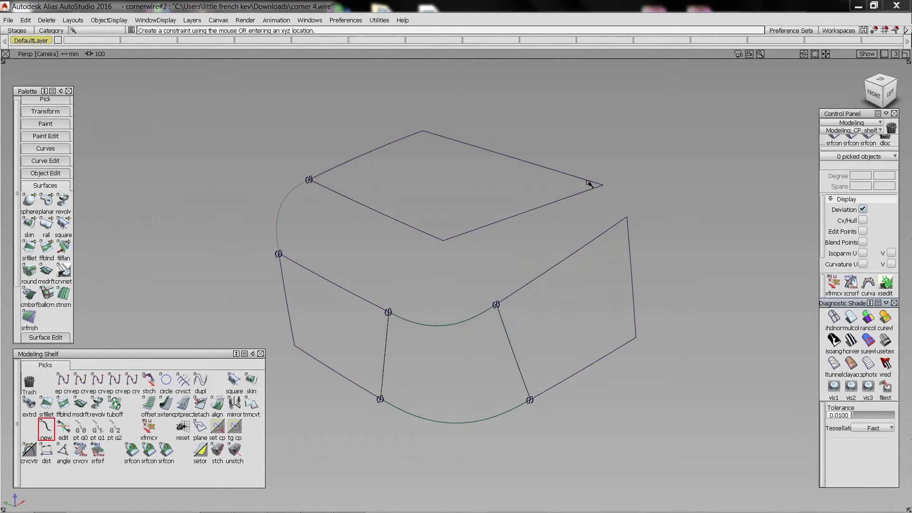
click(602, 185)
click(626, 217)
click(625, 202)
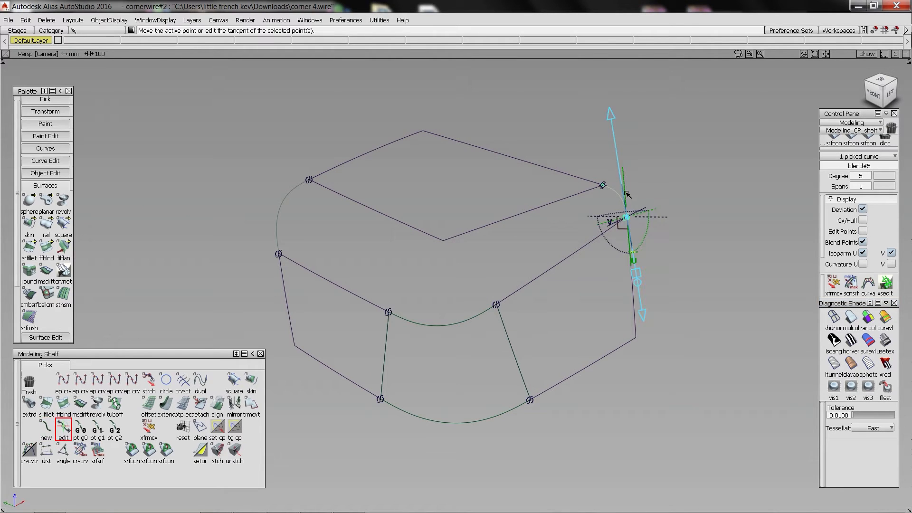
click(590, 171)
click(602, 185)
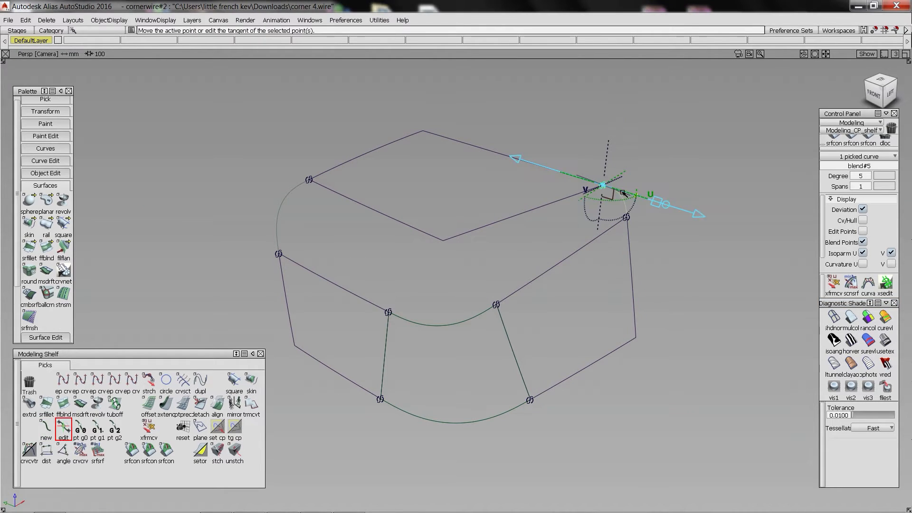
Create a blend curve from the right side face's upper inner corner to the top face's right front edge, continuing the side face's inner edge
key(b)
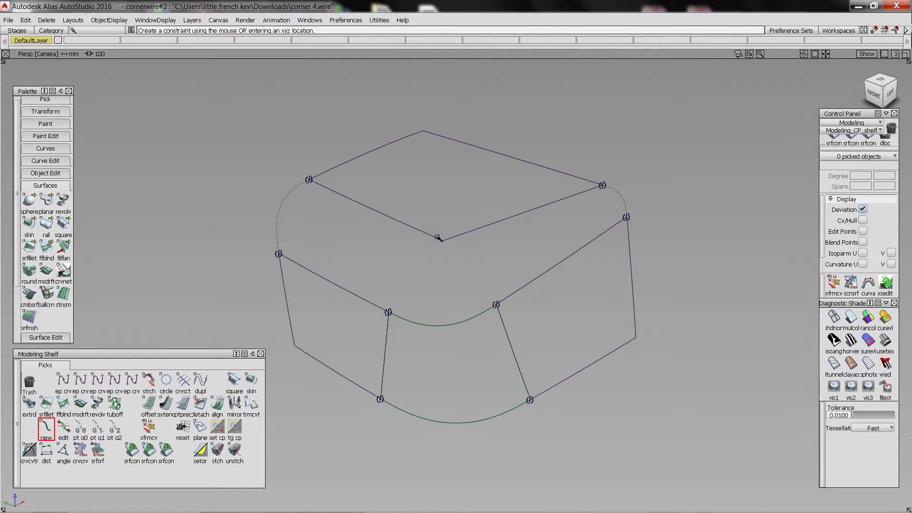
click(504, 316)
click(567, 336)
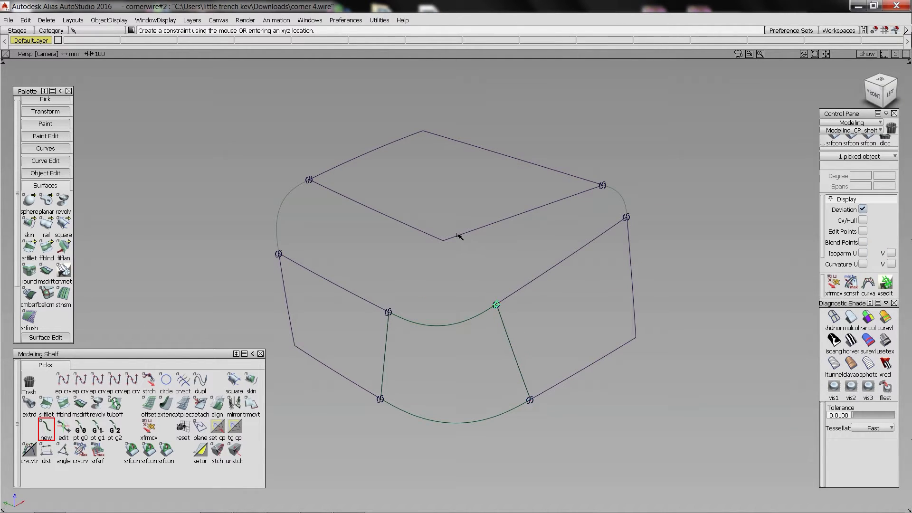
drag(459, 236, 473, 230)
key(Escape)
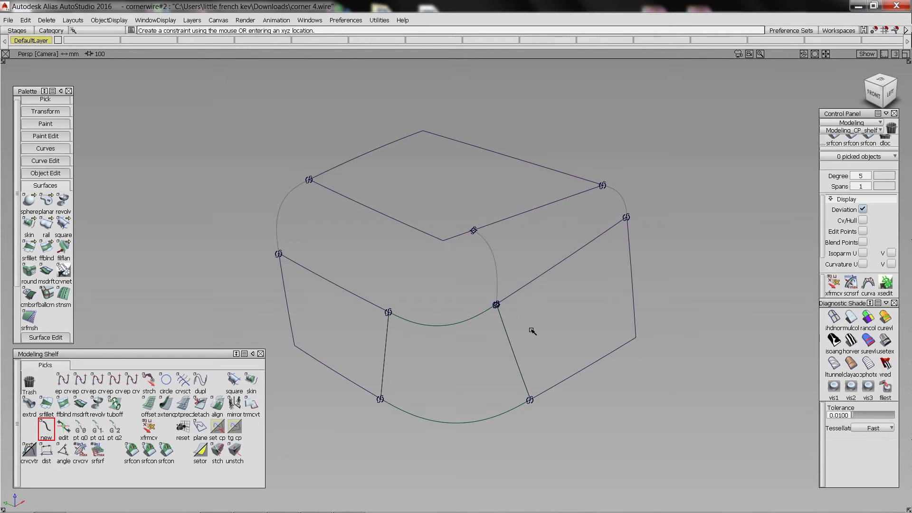
click(497, 305)
click(505, 321)
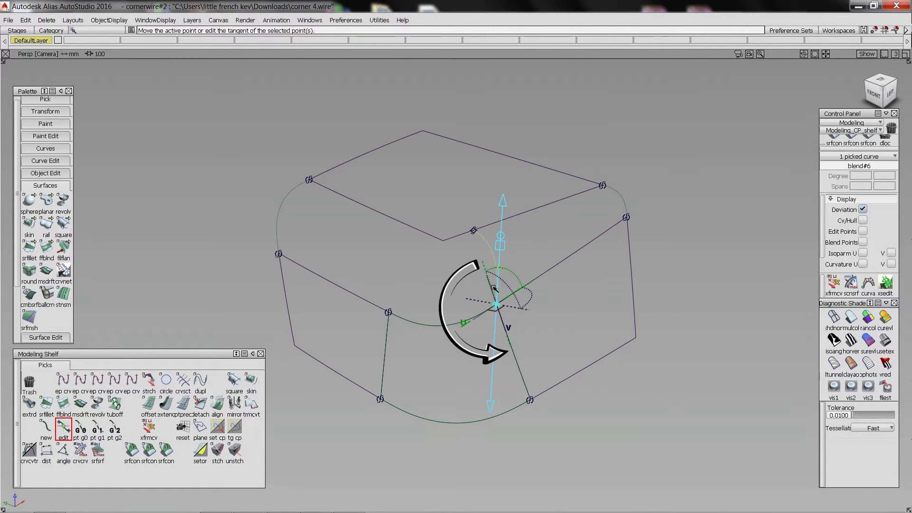
key(Escape)
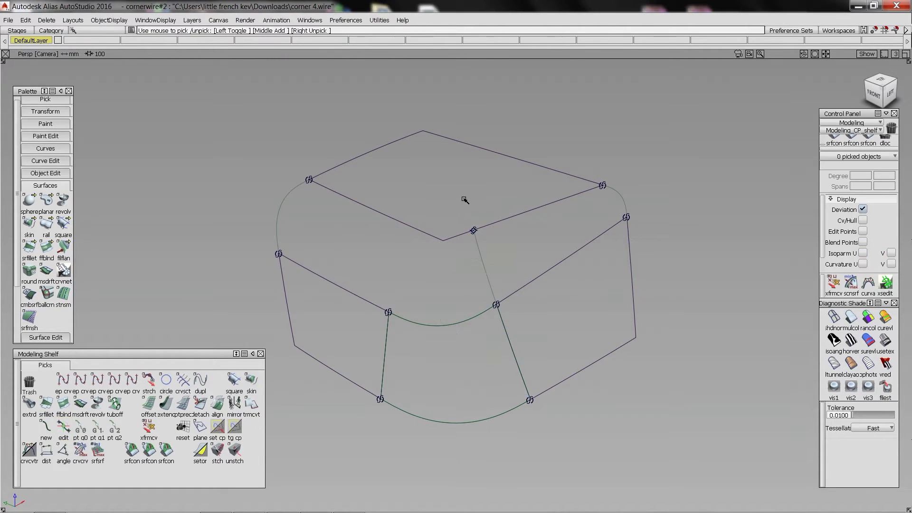
Create a blend curve from the left side face's upper inner corner to the top face's left front edge, continuing the side face's inner edge
key(ctrl+b)
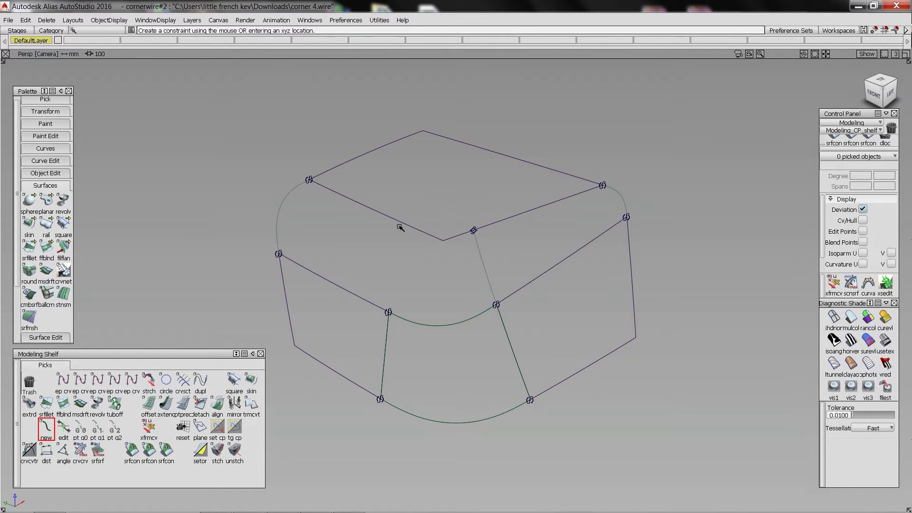
click(386, 333)
click(449, 349)
drag(428, 235, 416, 239)
ctrl+shift+drag(382, 265, 383, 287)
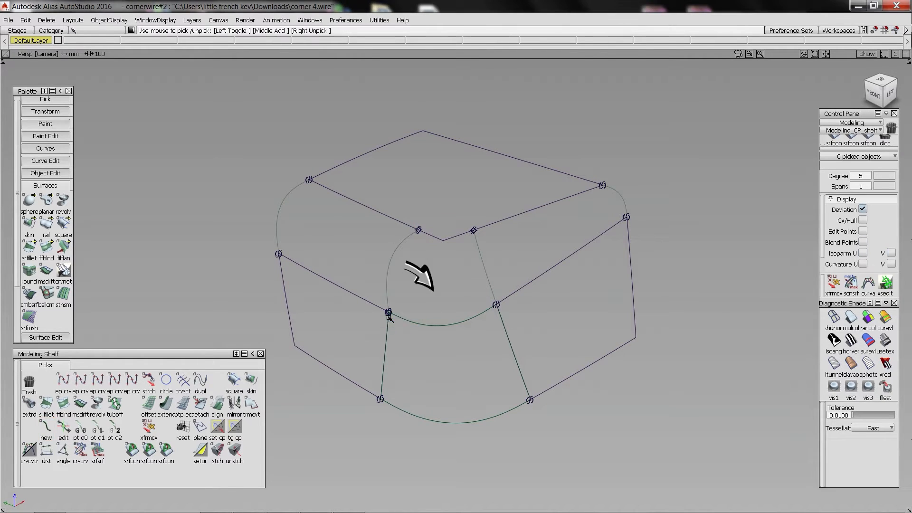
click(388, 312)
click(400, 329)
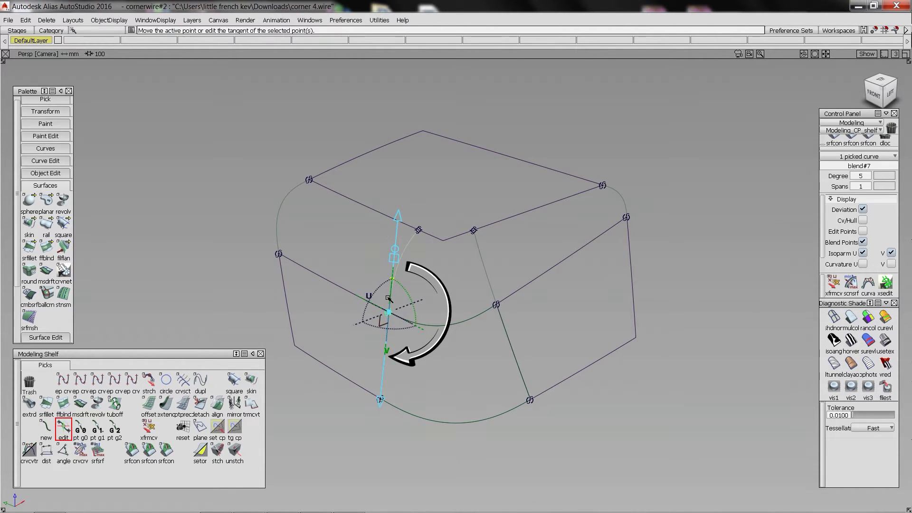
Build a square surface over the left upper edge from its two blend curves and the top and left side faces, with G2 Curvature continuity to both faces
click(234, 380)
click(283, 209)
click(359, 202)
click(398, 260)
click(356, 294)
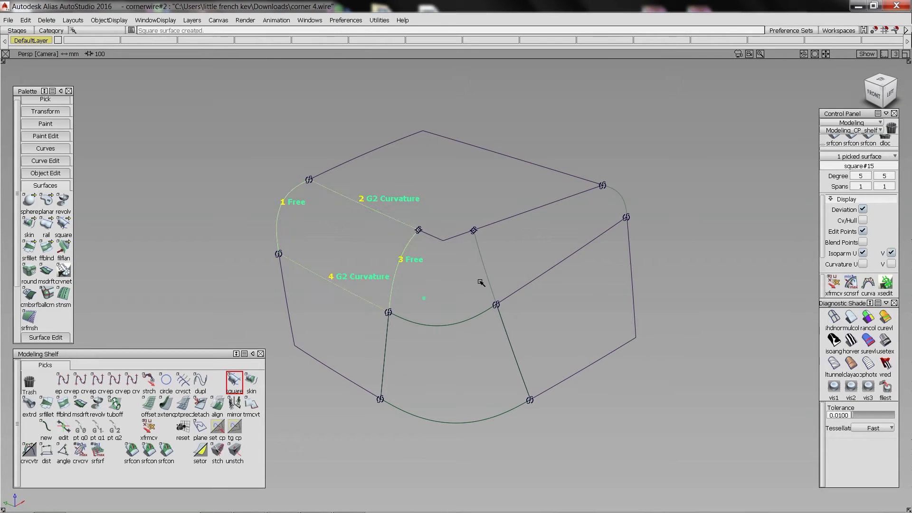
Build a square surface over the right upper edge from its two blend curves and the right side and top face edges, with G2 Curvature continuity
click(483, 265)
click(522, 216)
click(551, 272)
click(618, 197)
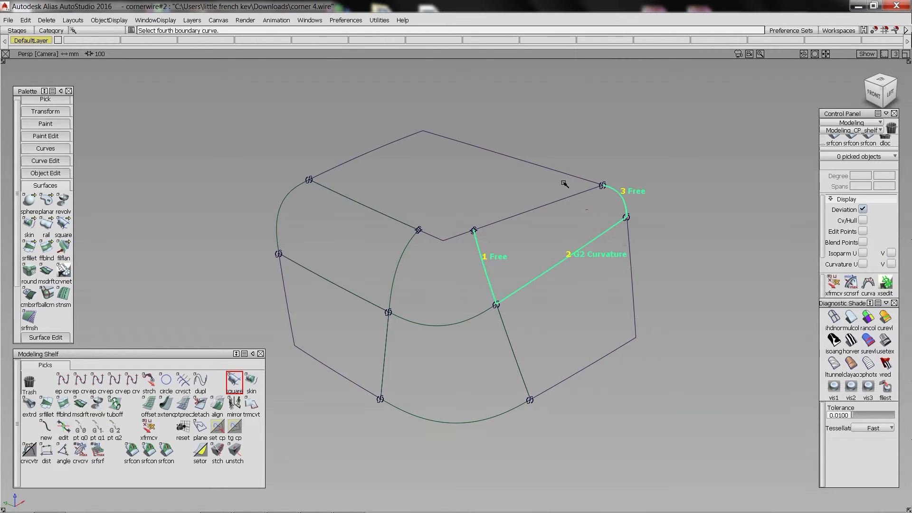
click(546, 206)
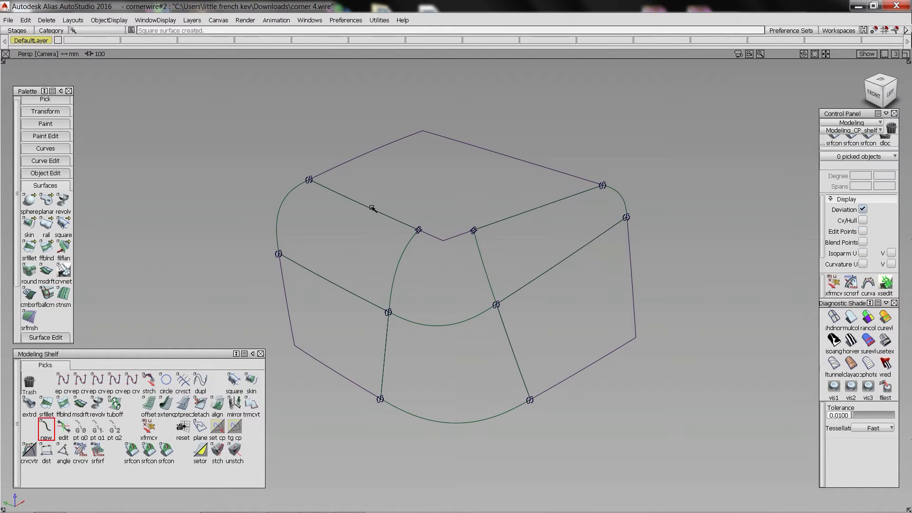
Create a blend curve across the top face's front corner between the two rounded edges' inner ends, aligned to the top face's edges
click(418, 231)
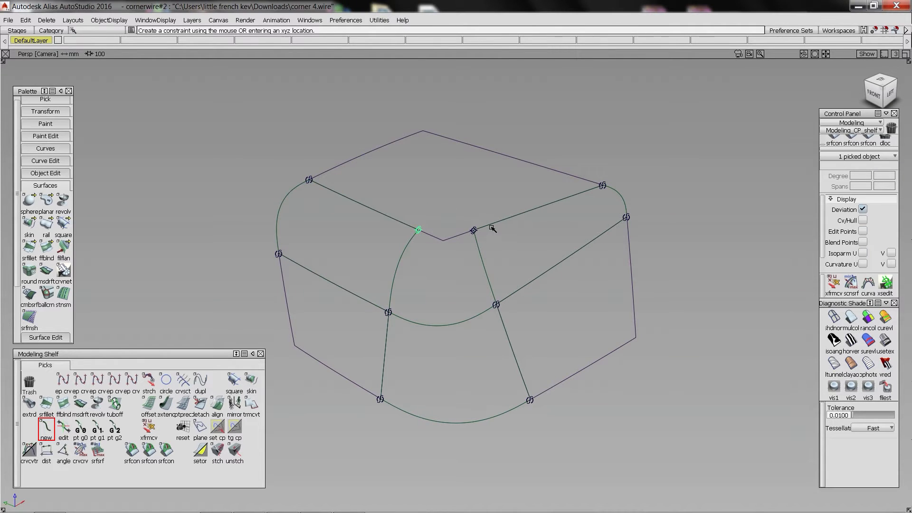
click(473, 231)
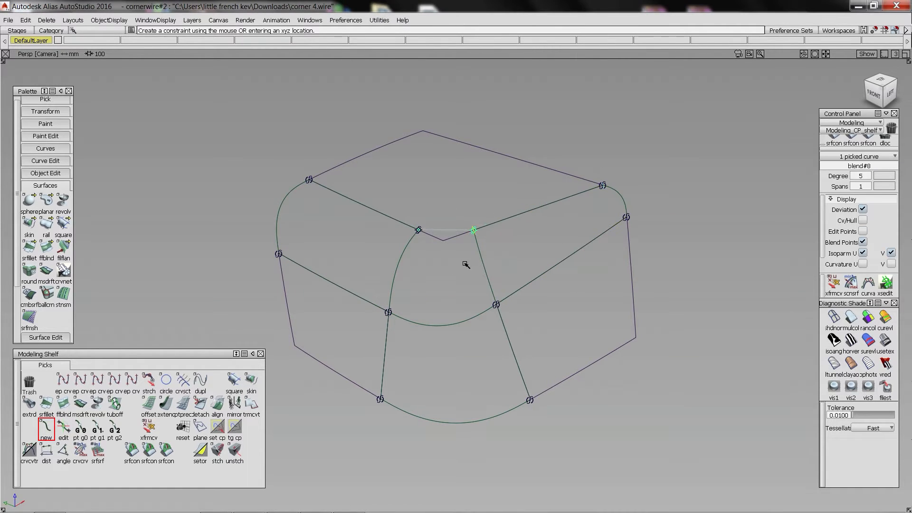
click(474, 231)
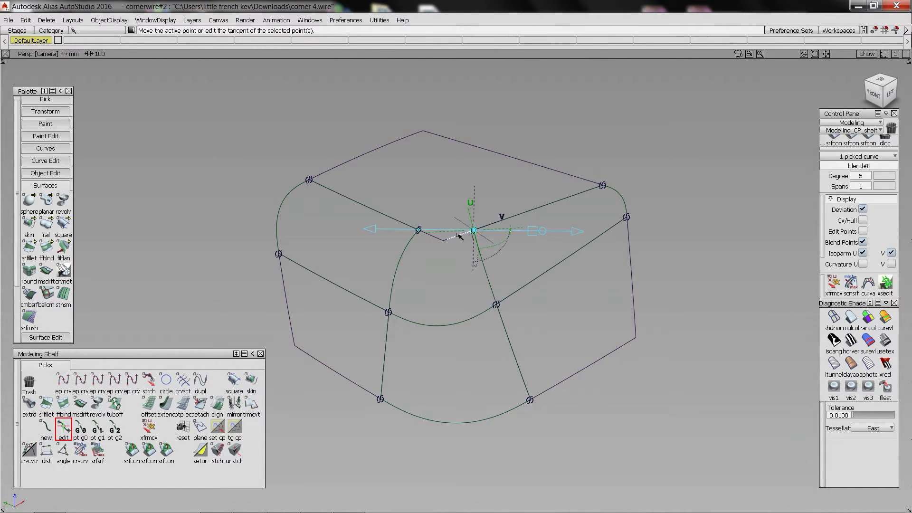
click(419, 231)
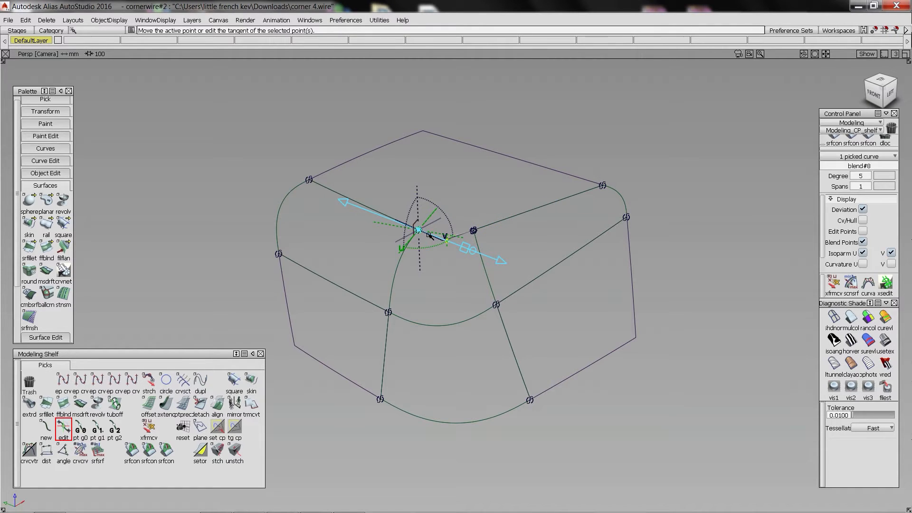
click(456, 299)
Shade the model and fill the corner opening with a square surface, Free at the top curve and G2 Curvature on the other three boundaries
click(850, 318)
key(s)
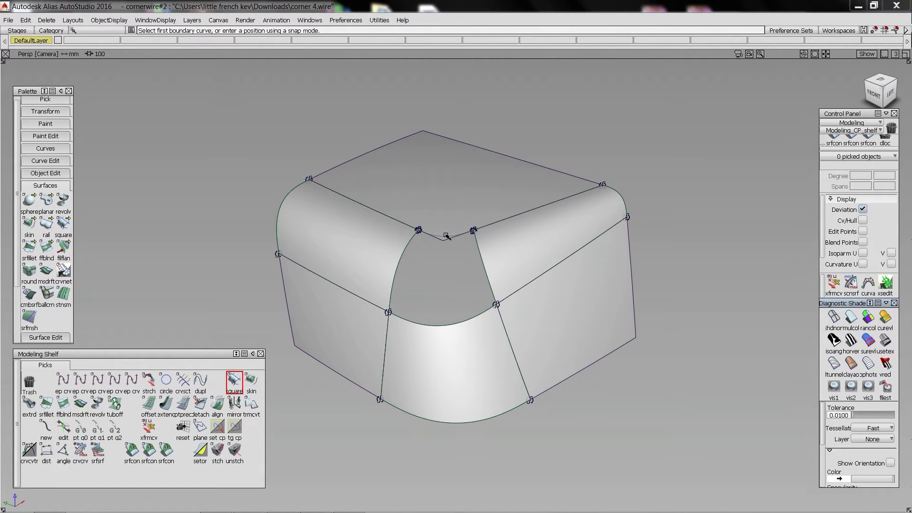
click(447, 236)
click(400, 260)
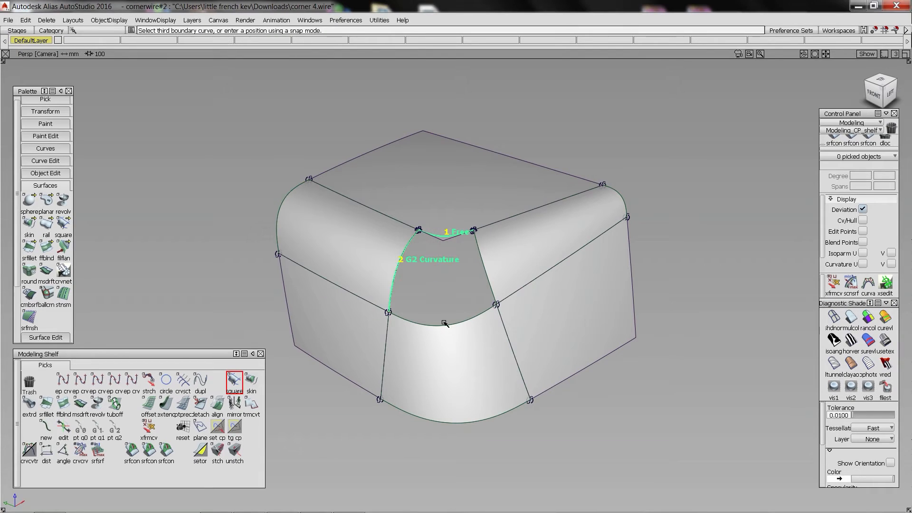
click(444, 323)
click(465, 340)
click(492, 287)
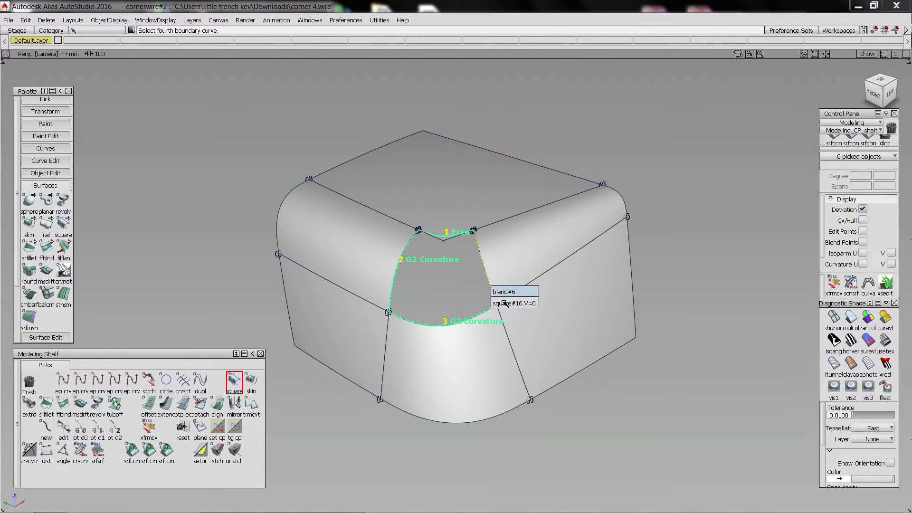
click(504, 303)
Show the corner surface's CVs and hulls, and set the continuity of all four boundaries to Free
click(862, 220)
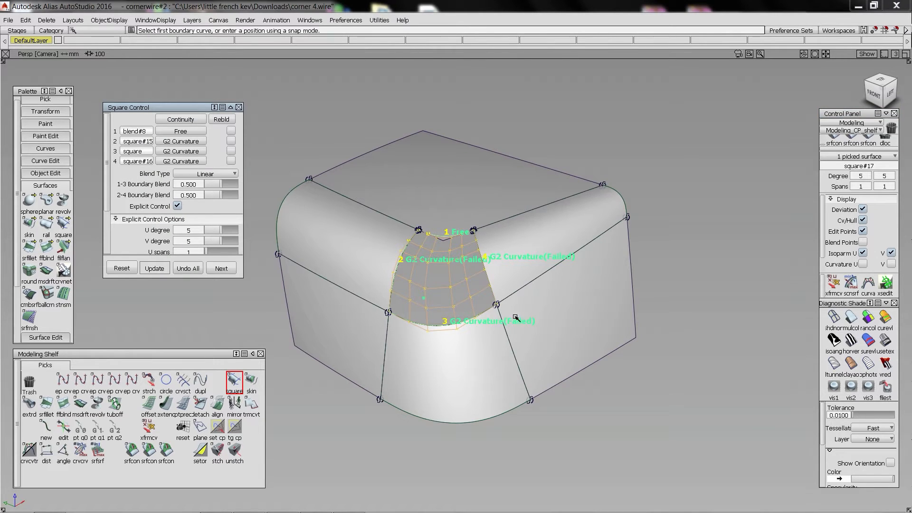
click(196, 120)
click(180, 126)
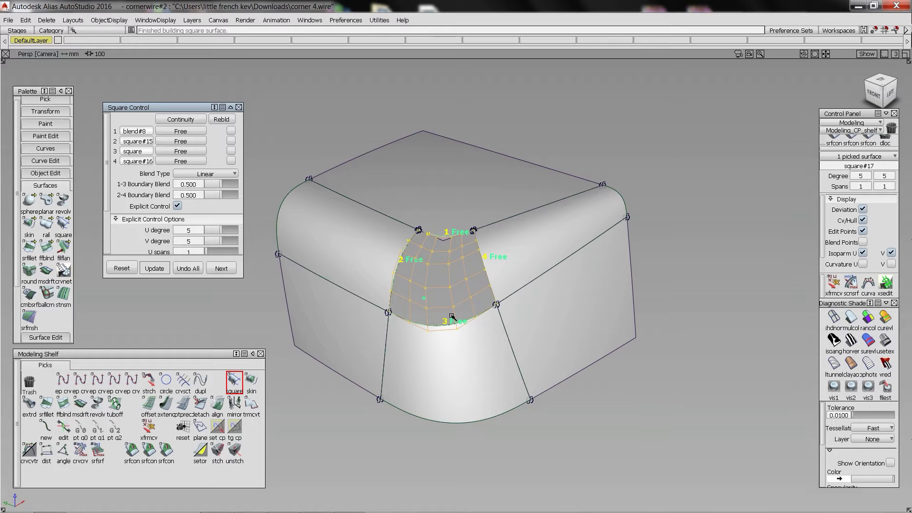
Display the CVs and hulls of the three rounded surfaces adjoining the corner surface, and clear the selection
ctrl+shift+drag(451, 316, 283, 183)
click(377, 259)
click(431, 353)
click(539, 260)
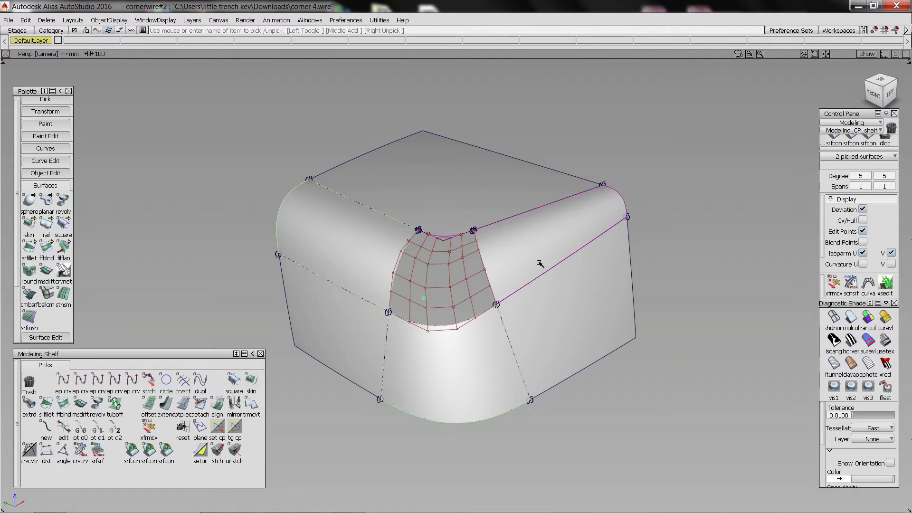
click(863, 220)
alt+shift+right_drag(464, 236, 498, 230)
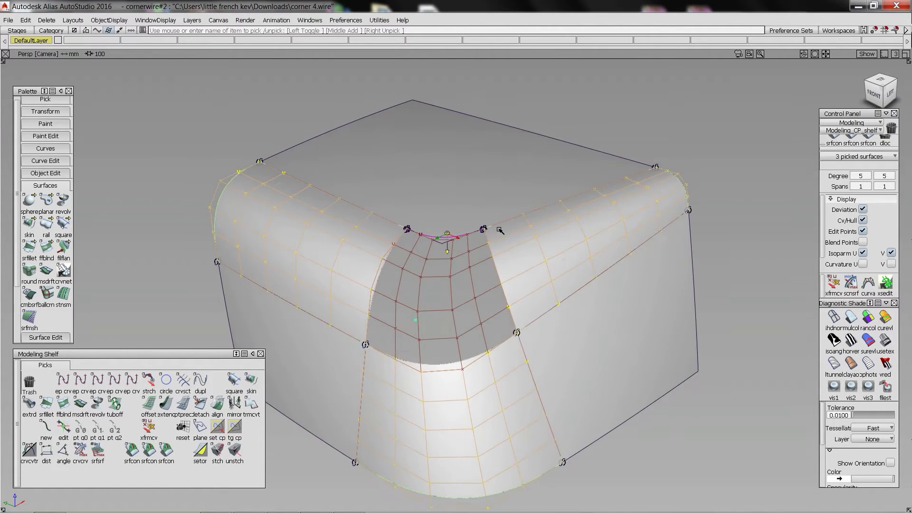
alt+shift+drag(498, 230, 505, 319)
click(385, 173)
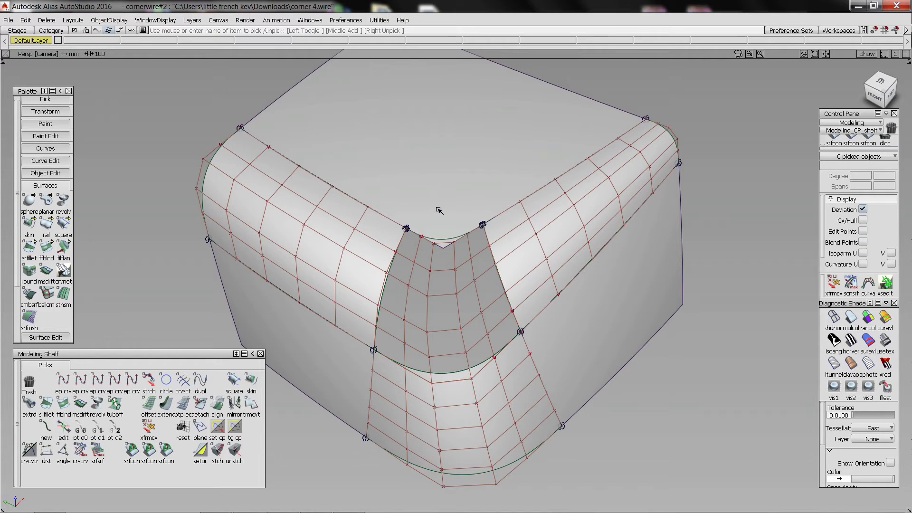
Project the short blend curve onto the top face and trim away the face's pointed front corner
click(443, 245)
ctrl+shift+right_drag(533, 281, 518, 270)
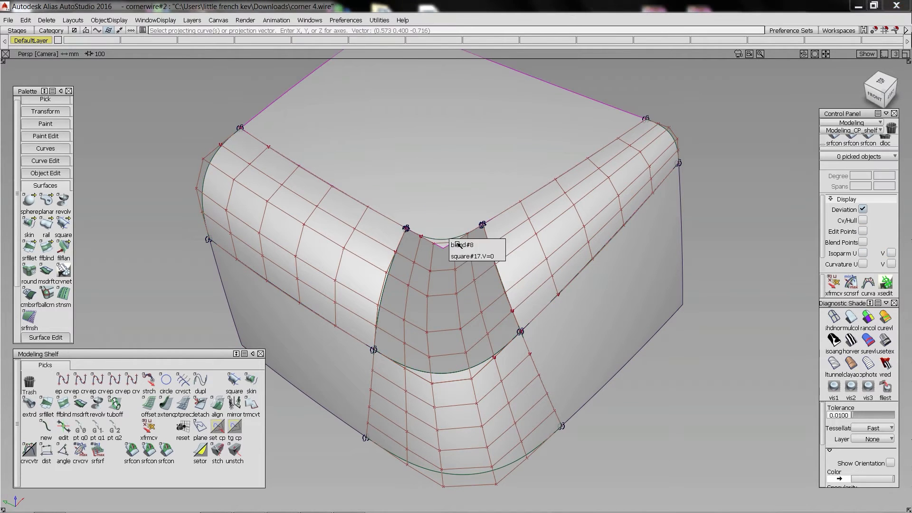
click(450, 240)
click(442, 251)
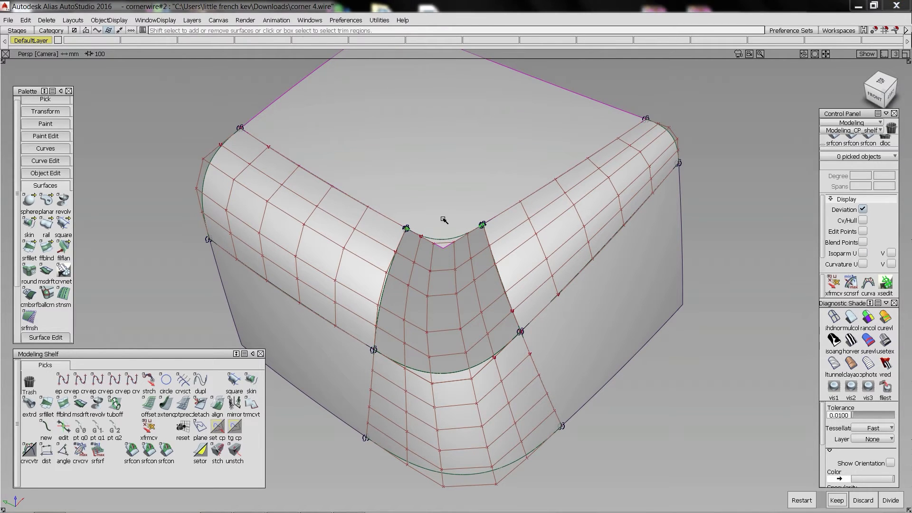
Add surface continuity checks to the shared edges of the corner surface and its neighbours
click(166, 450)
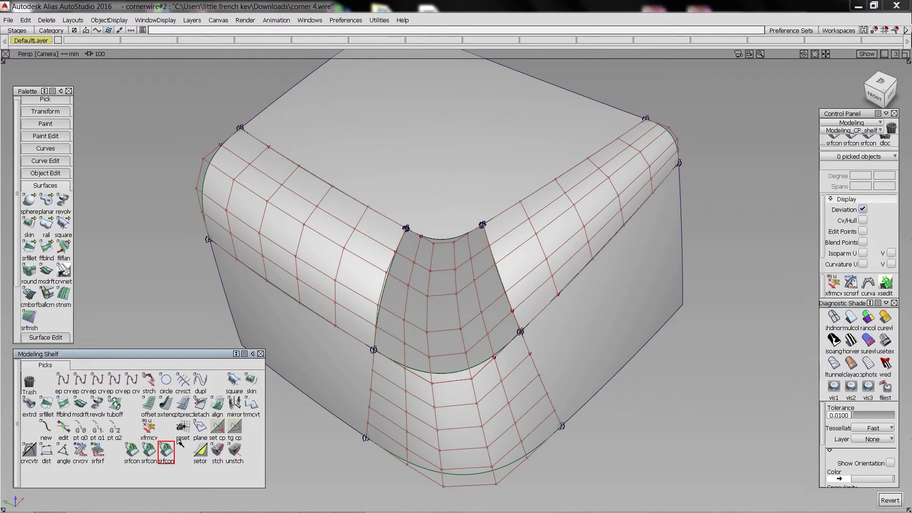
mouse_move(401, 246)
mouse_down()
mouse_move(363, 344)
mouse_move(422, 373)
mouse_move(525, 346)
mouse_move(500, 266)
mouse_move(512, 208)
mouse_move(509, 227)
mouse_up()
Project the corner surface's second-row CVs along its left edge onto the adjoining surfaces' hull lines to achieve curvature continuity
key(ctrl+t)
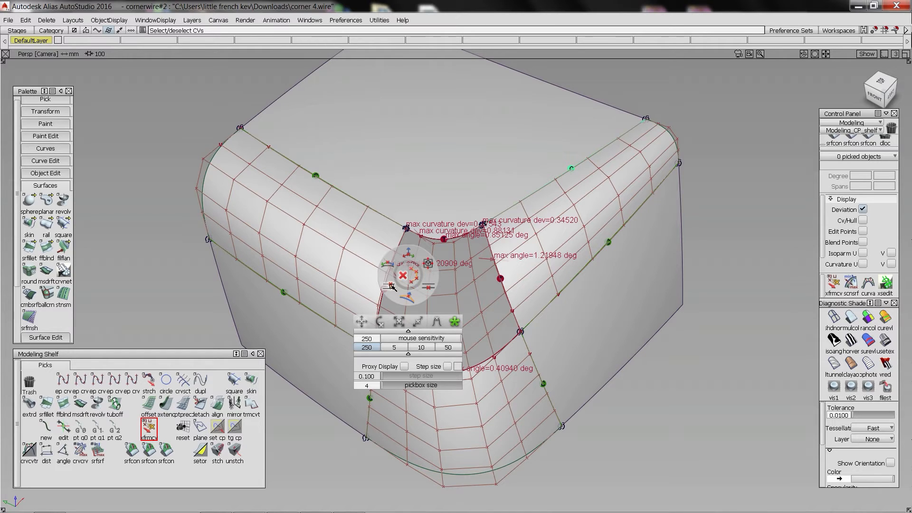
click(414, 262)
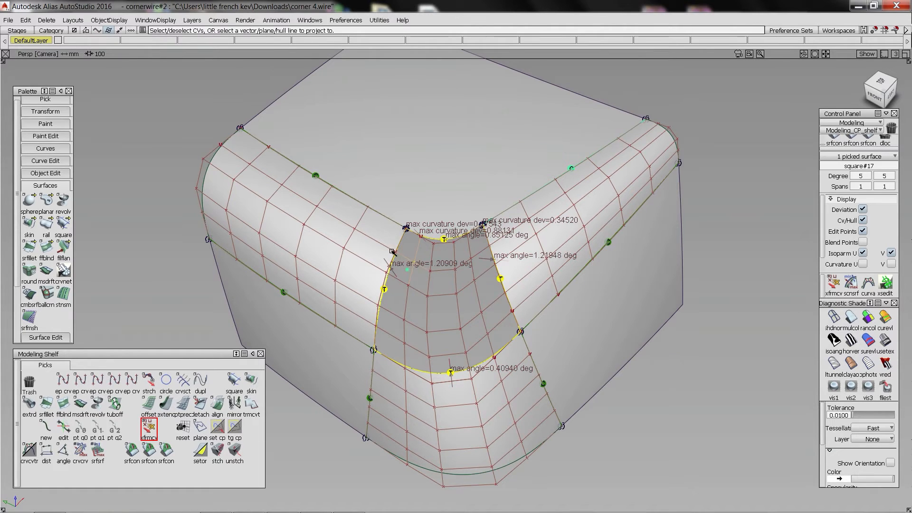
click(407, 270)
click(409, 289)
click(408, 288)
click(376, 269)
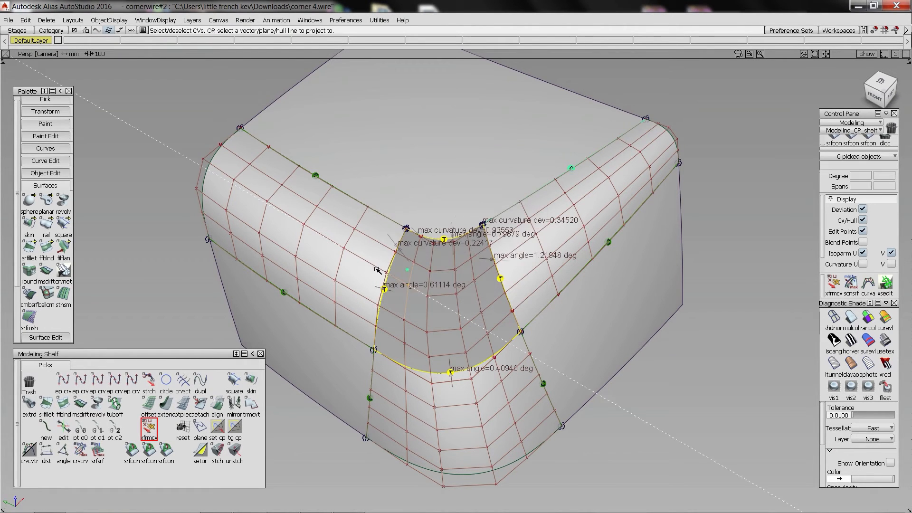
click(404, 320)
click(365, 304)
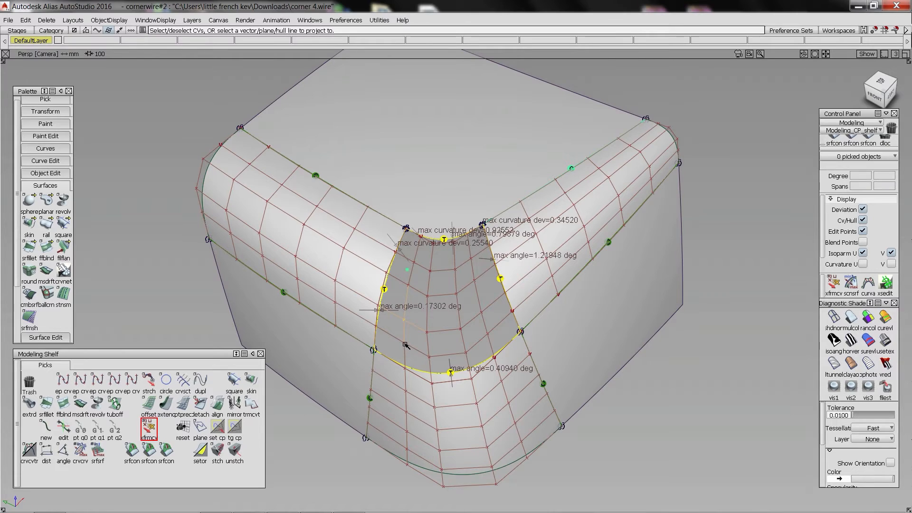
click(406, 345)
click(396, 364)
click(407, 378)
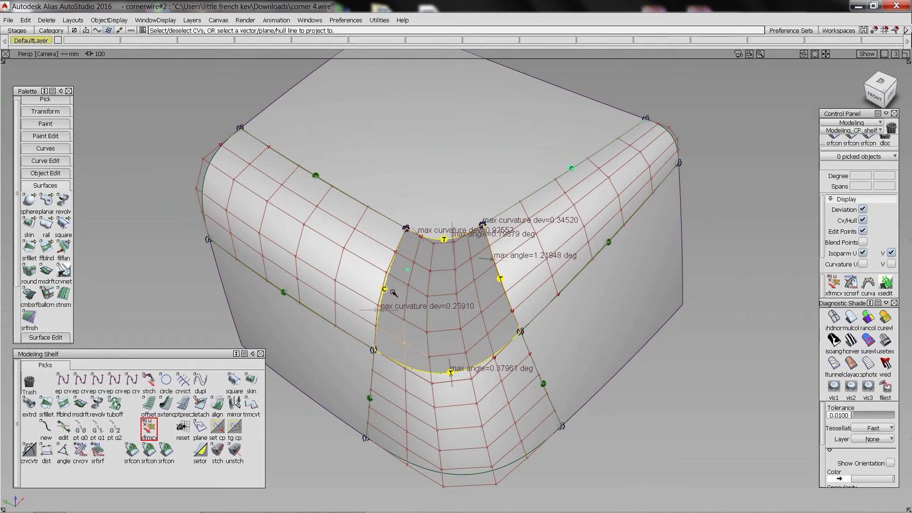
Project the corner surface's second-row CVs along its lower edge onto the front rounded surface's hull lines for curvature continuity
click(430, 358)
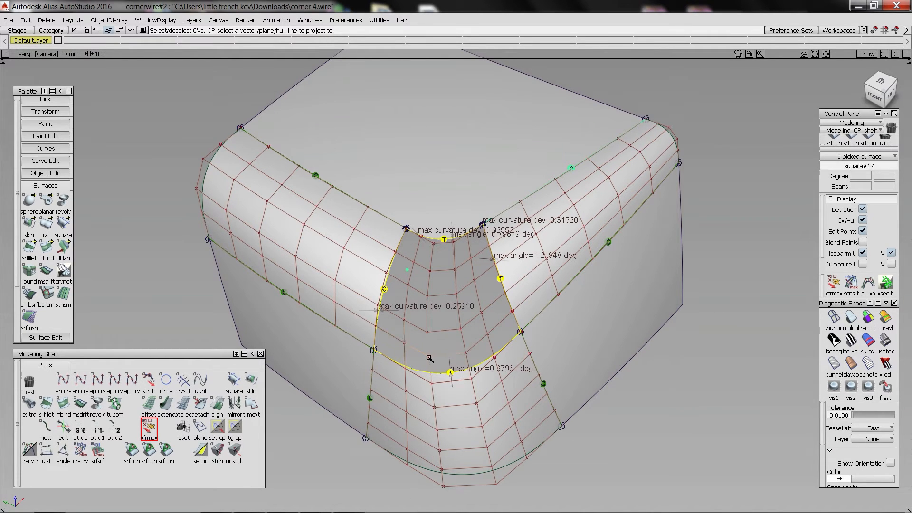
click(434, 389)
click(466, 354)
click(474, 388)
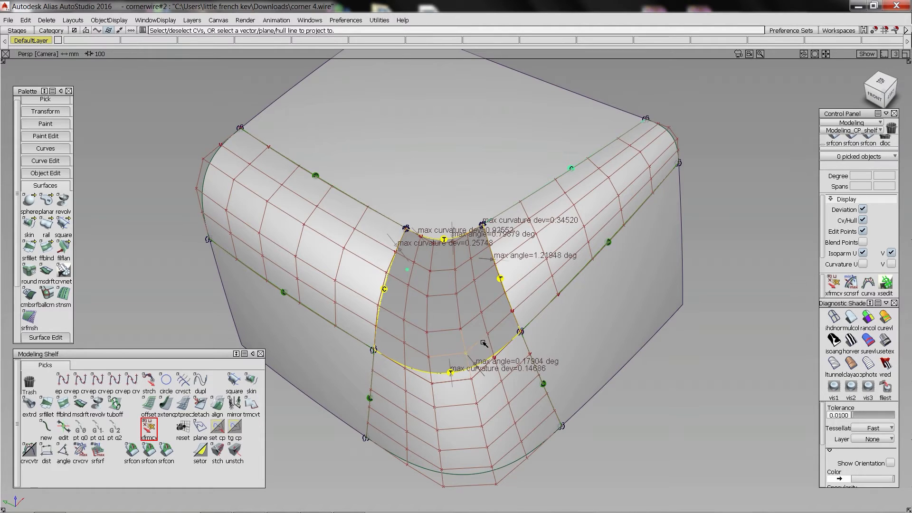
click(488, 335)
click(497, 369)
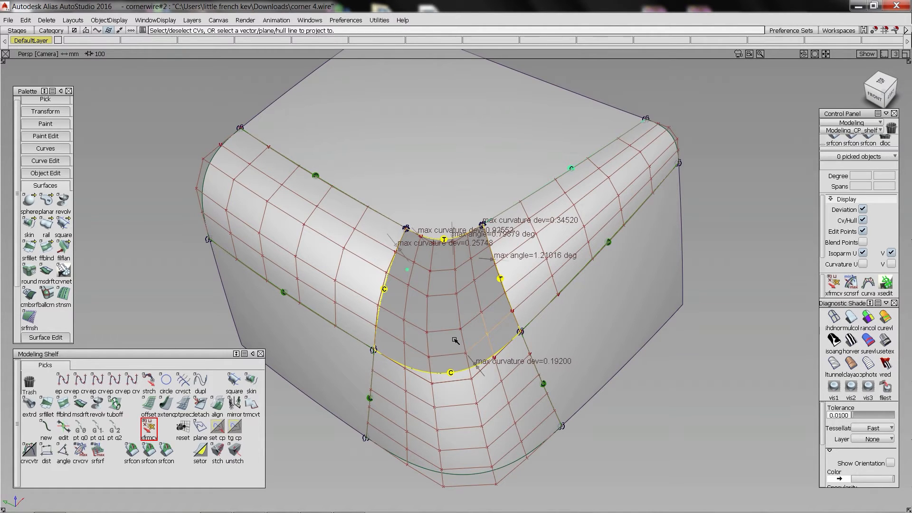
Project the corner surface's second-row CVs along its right edge onto the right rounded surface's hull lines for curvature continuity
click(482, 312)
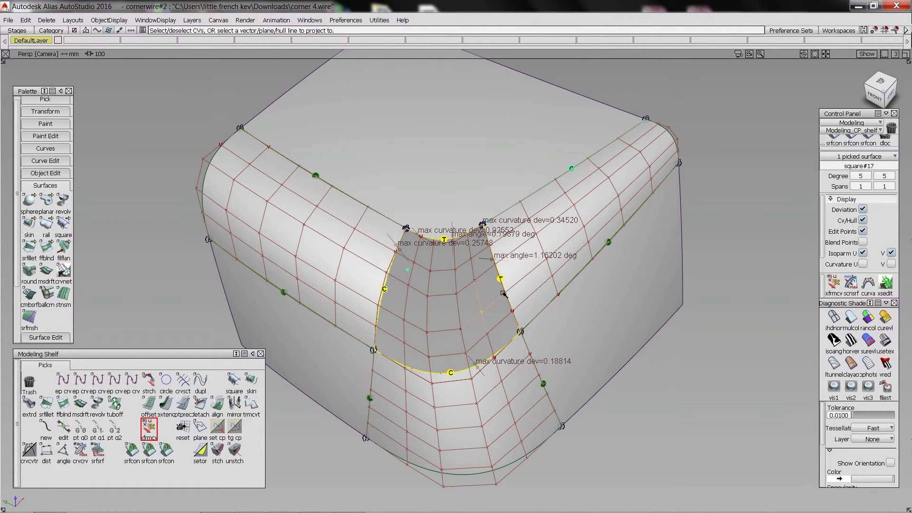
click(508, 289)
click(475, 280)
click(495, 263)
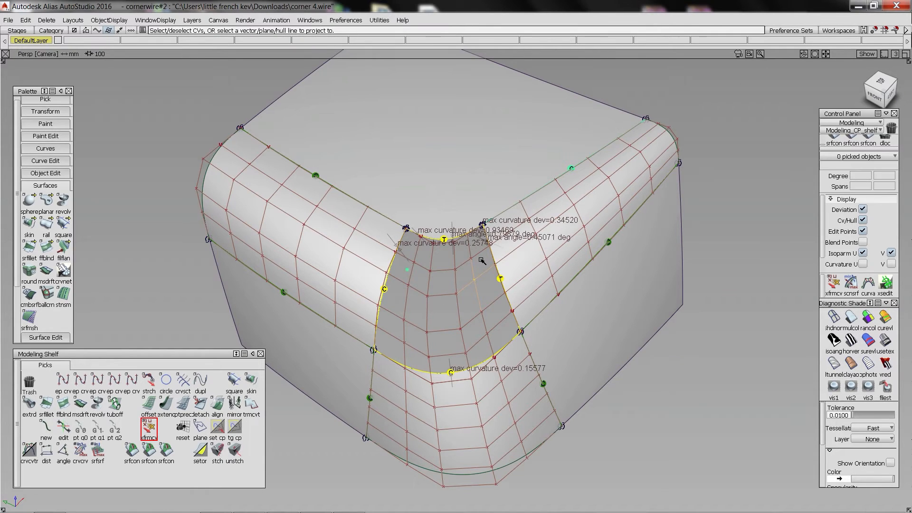
click(471, 260)
click(460, 265)
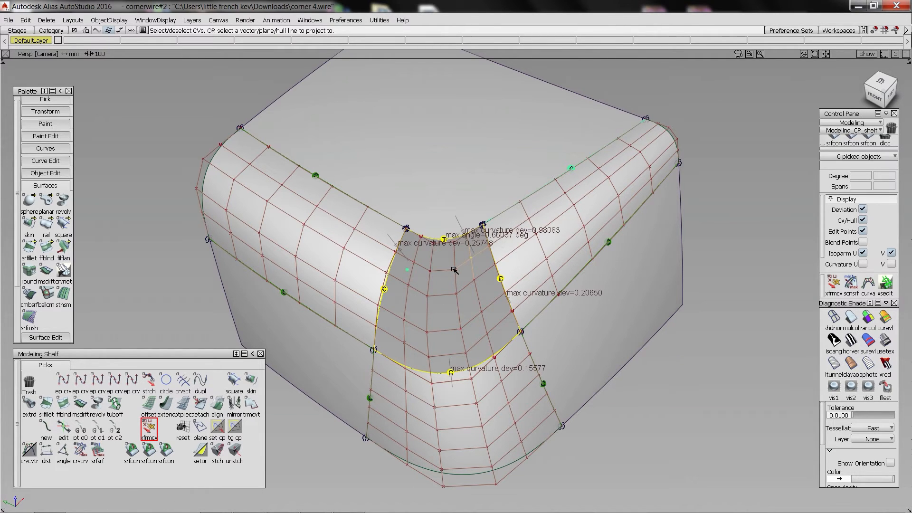
Project the corner surface's second-row CVs along its upper edge onto the adjoining hull lines to improve continuity with the top face
click(453, 270)
click(464, 258)
click(405, 263)
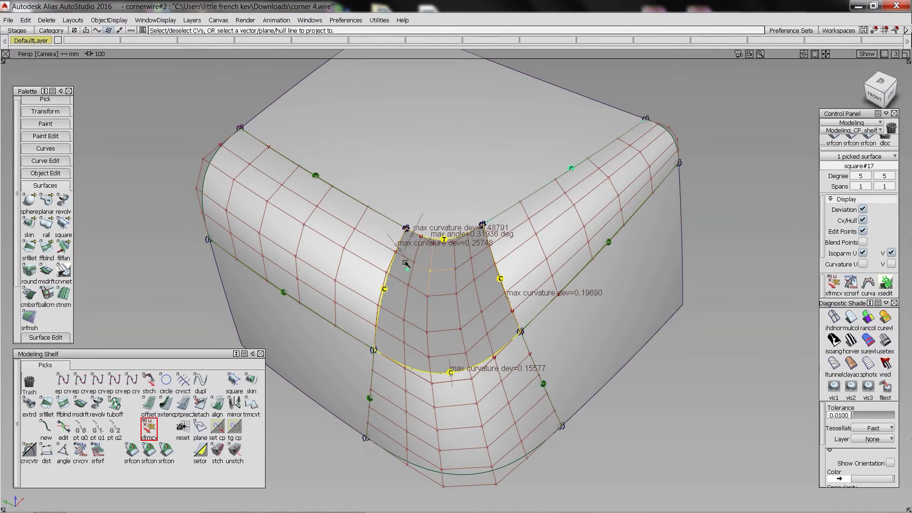
click(405, 264)
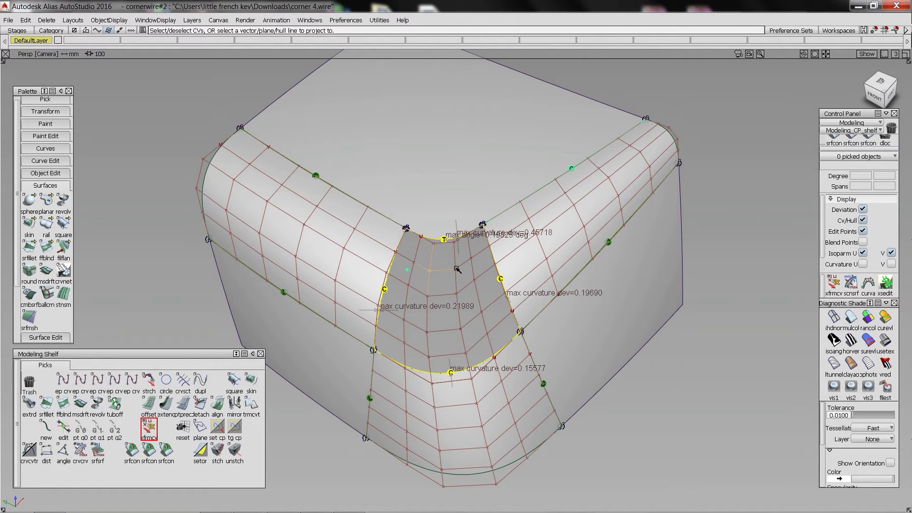
click(499, 241)
click(470, 257)
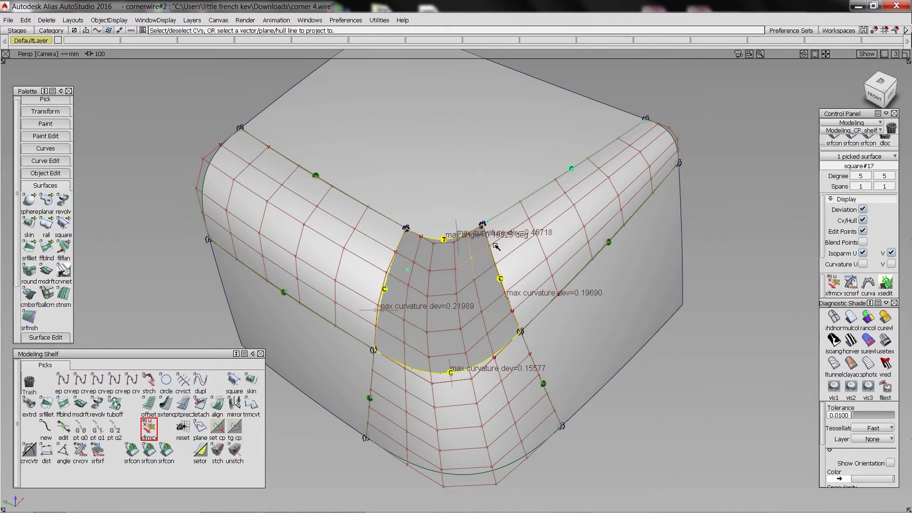
click(495, 246)
click(415, 263)
click(383, 245)
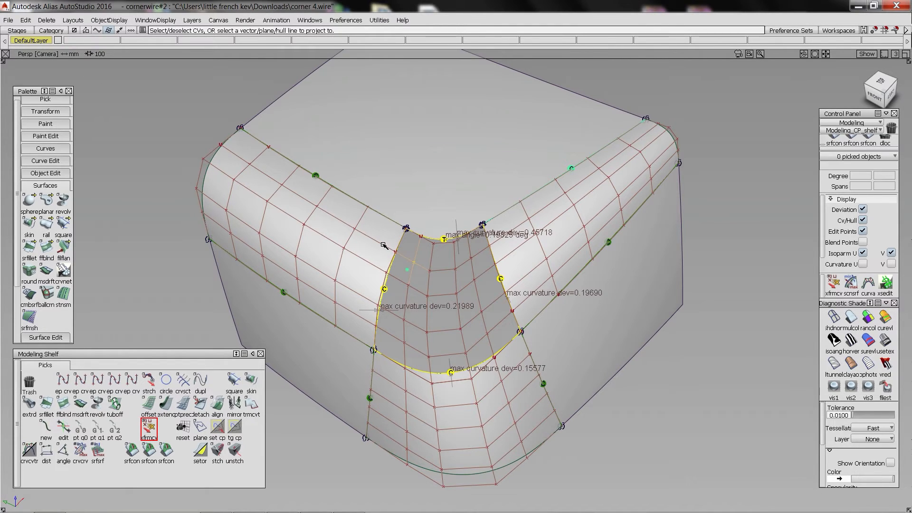
Slide the right-middle CV in the corner surface's row below the upper edge to bring that edge to curvature continuity
click(456, 269)
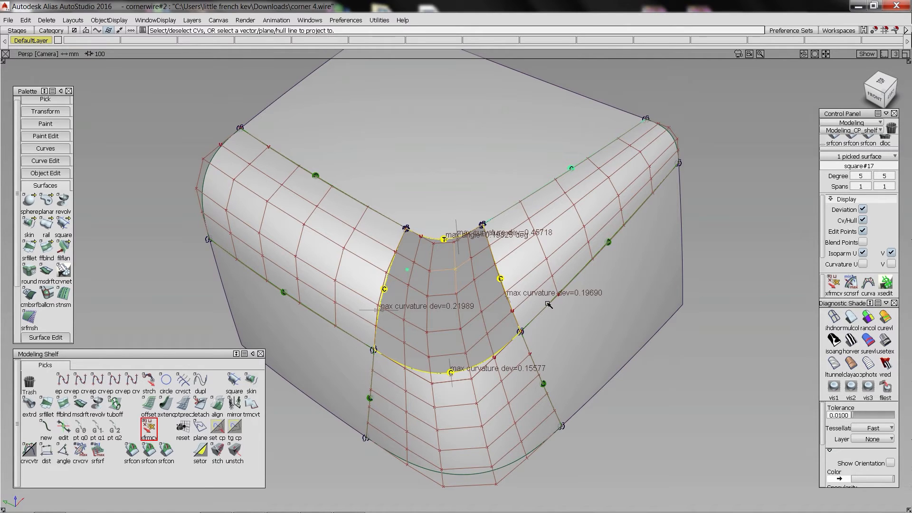
key(space)
click(507, 317)
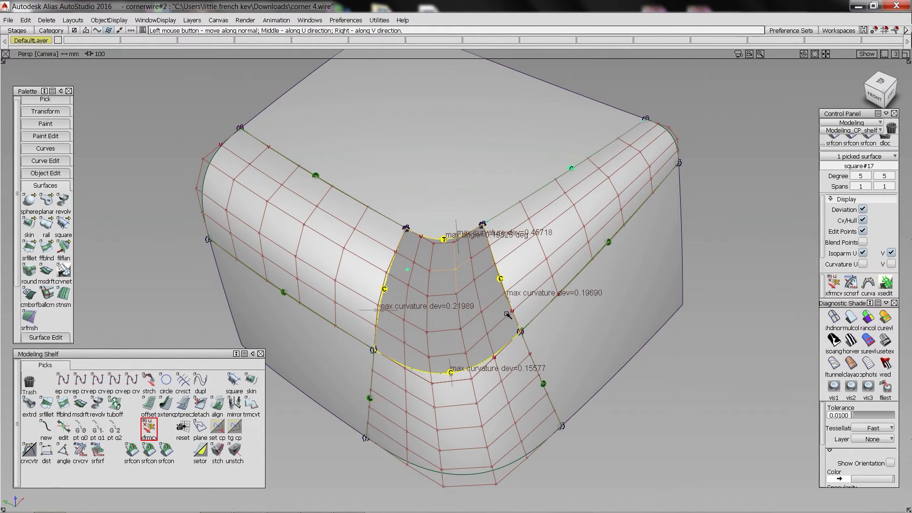
drag(502, 285, 432, 270)
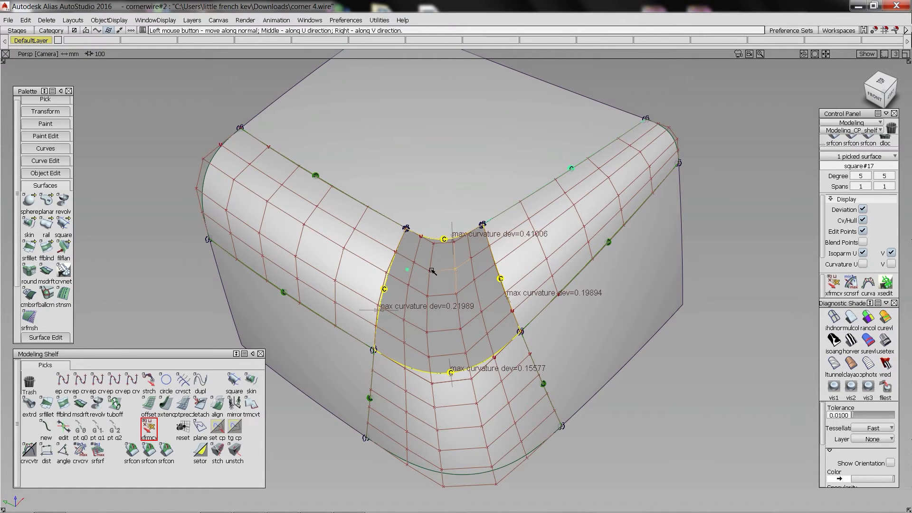
Project the corner surface's third-column CVs from its left edge onto the left rounded surface's hull lines
click(456, 279)
click(426, 272)
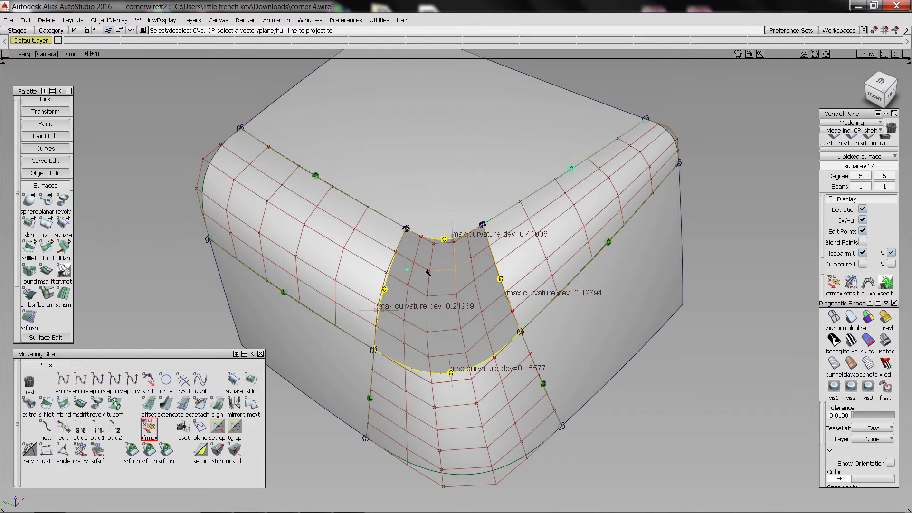
click(427, 295)
click(381, 270)
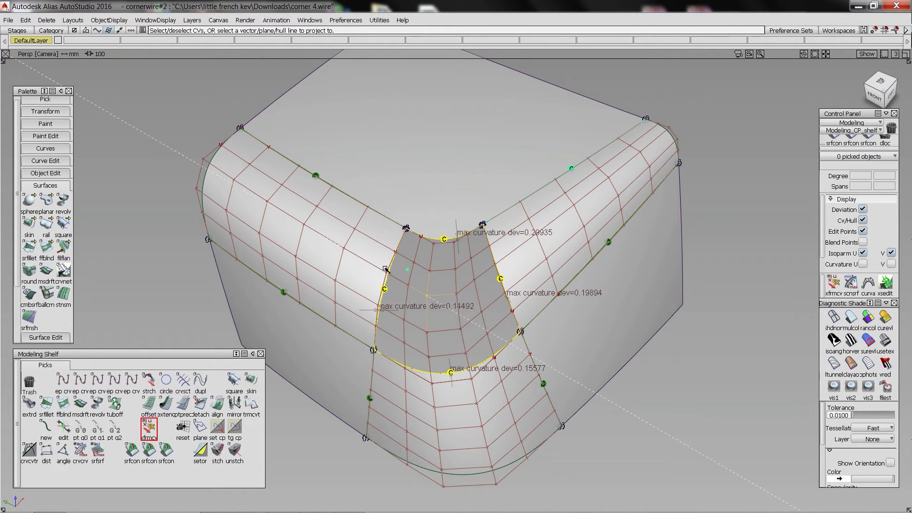
click(428, 266)
click(375, 266)
click(426, 332)
click(364, 299)
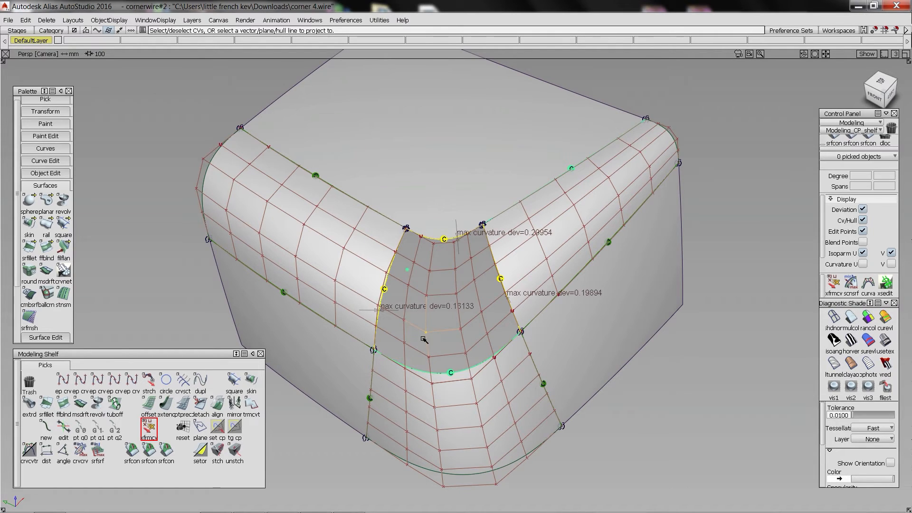
Project the corner surface's third-column CVs from its right edge onto the right rounded surface's hull lines
click(464, 326)
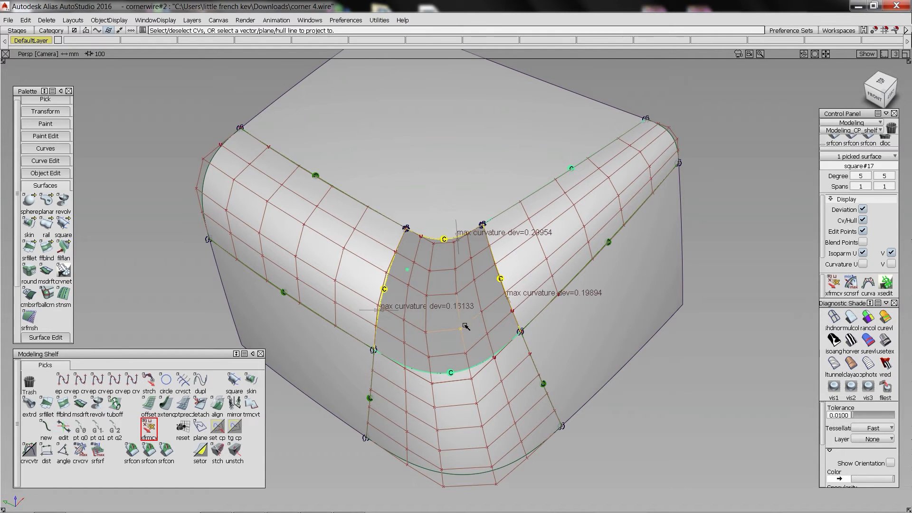
click(510, 287)
click(462, 295)
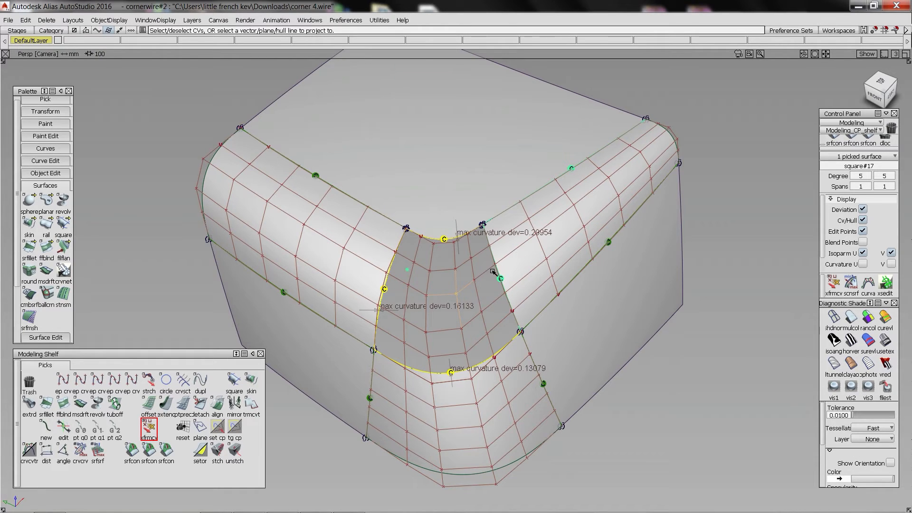
click(504, 260)
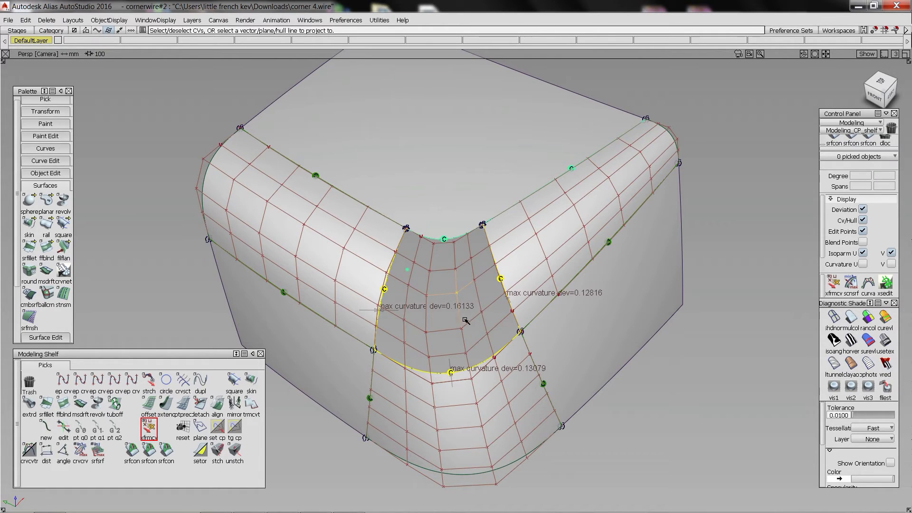
Select the two interior CVs nearest the corner surface's lower edge and nudge them together in normal/U/V move mode
ctrl+shift+drag(406, 306, 467, 336)
key(x)
click(476, 353)
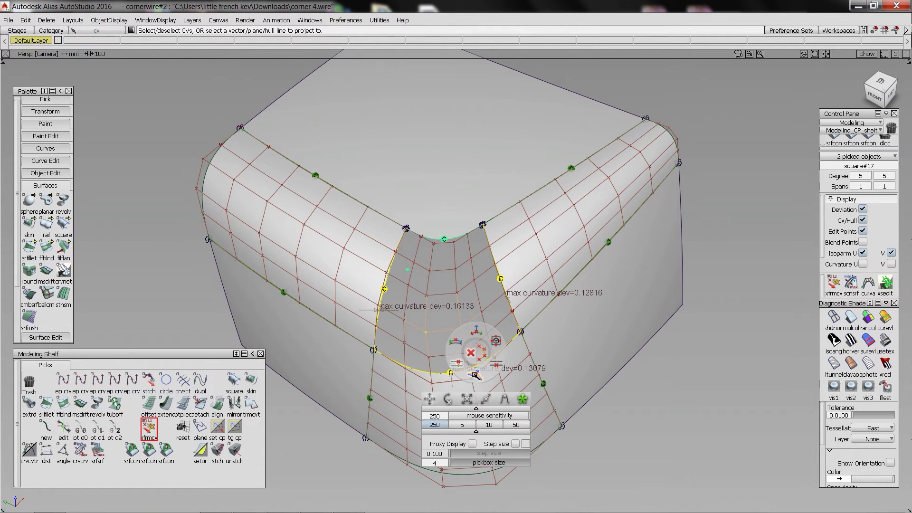
click(457, 363)
drag(695, 386, 694, 387)
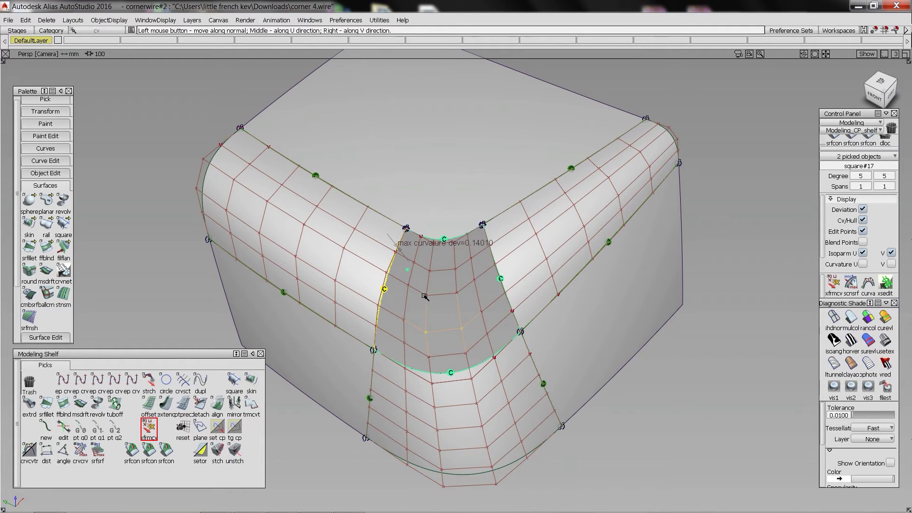
Fine-tune the left-middle CV below the corner surface's upper edge along a projection line to make the left edge curvature continuous
mouse_move(425, 296)
mouse_down()
mouse_move(429, 273)
mouse_move(435, 294)
mouse_move(432, 263)
mouse_move(426, 280)
mouse_up()
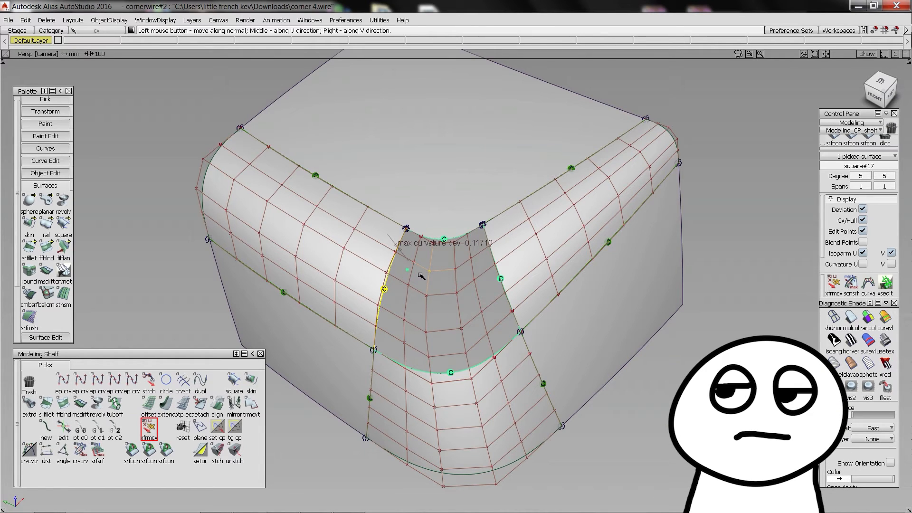
key(space)
click(425, 303)
click(427, 284)
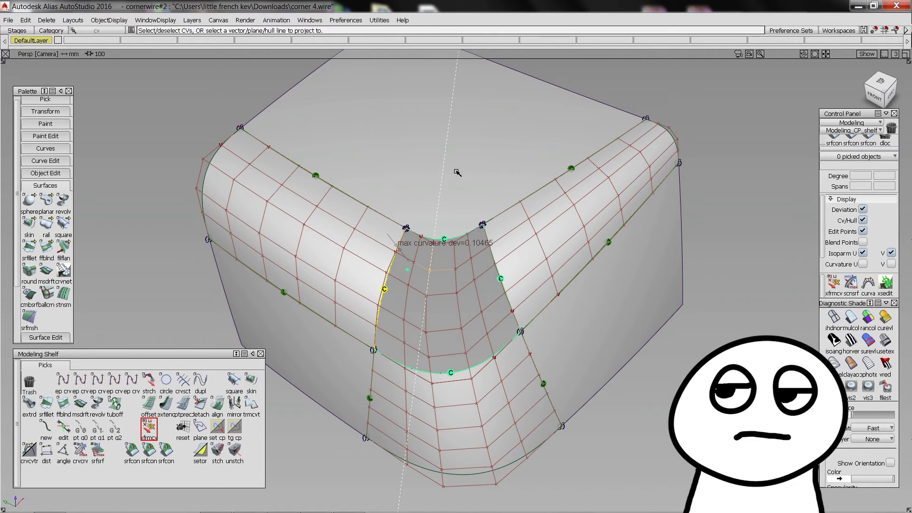
drag(455, 172, 473, 118)
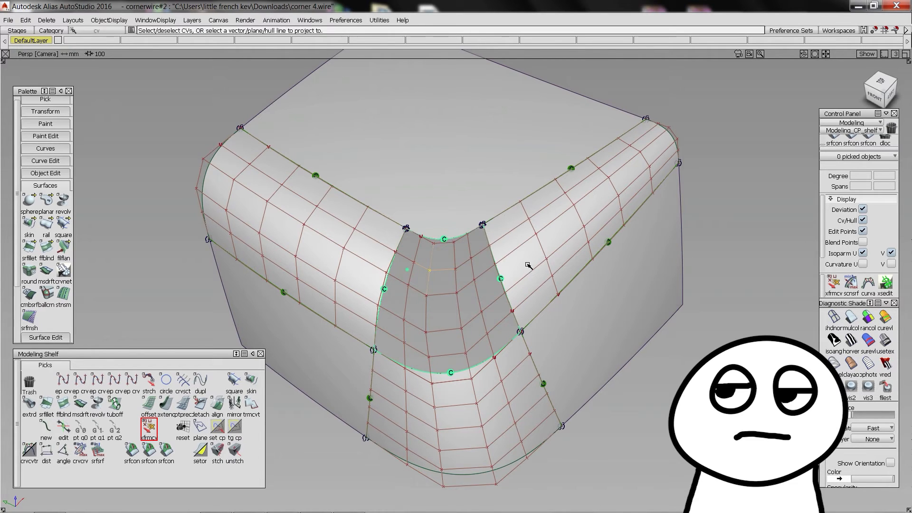
click(601, 230)
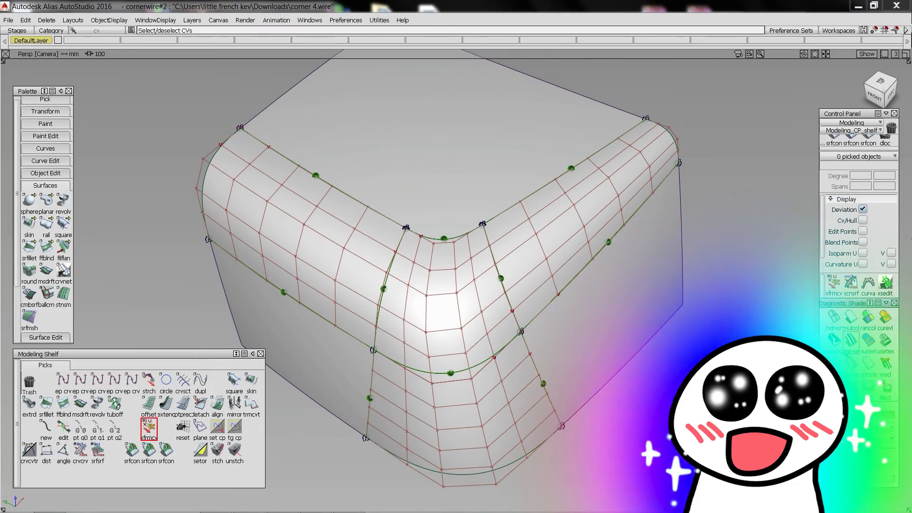
Hide the CVs and hulls of all seven surfaces and inspect the rounded corner's highlight flow with isoangle shading
click(851, 341)
mouse_move(456, 266)
alt+shift+mouse_down()
mouse_move(494, 254)
mouse_move(456, 180)
mouse_move(440, 261)
alt+shift+mouse_up()
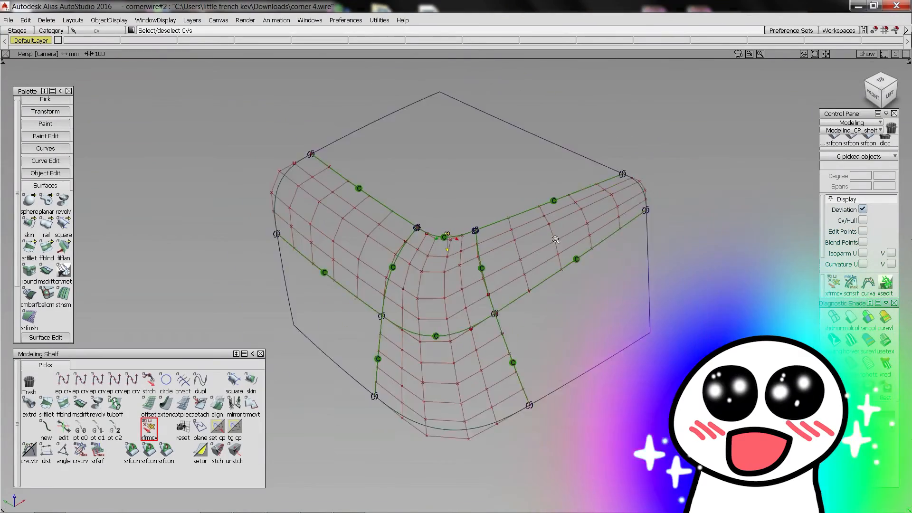
drag(356, 200, 749, 431)
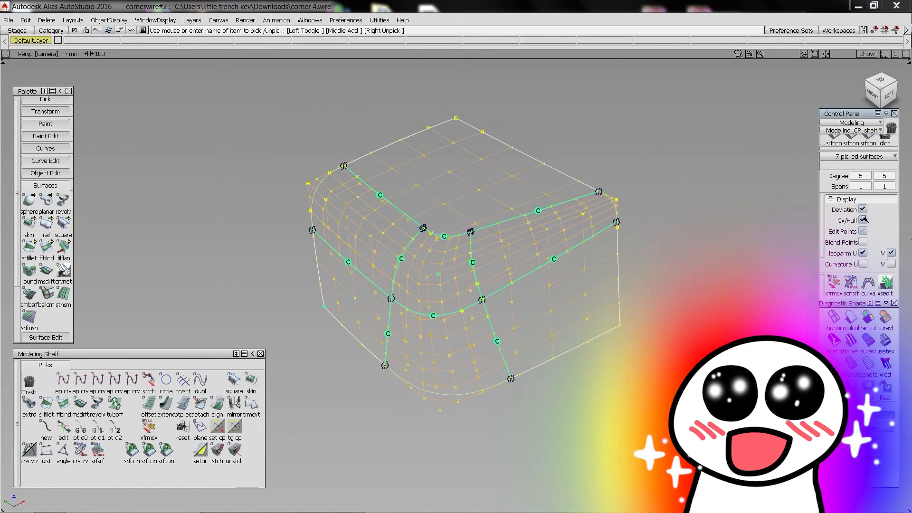
click(862, 220)
click(834, 316)
alt+shift+drag(576, 243, 268, 253)
click(834, 339)
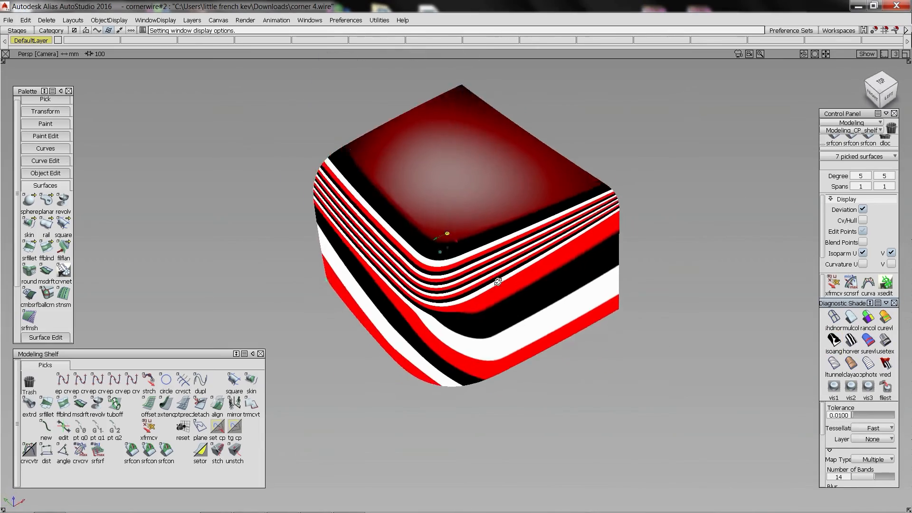
alt+shift+drag(475, 404, 323, 494)
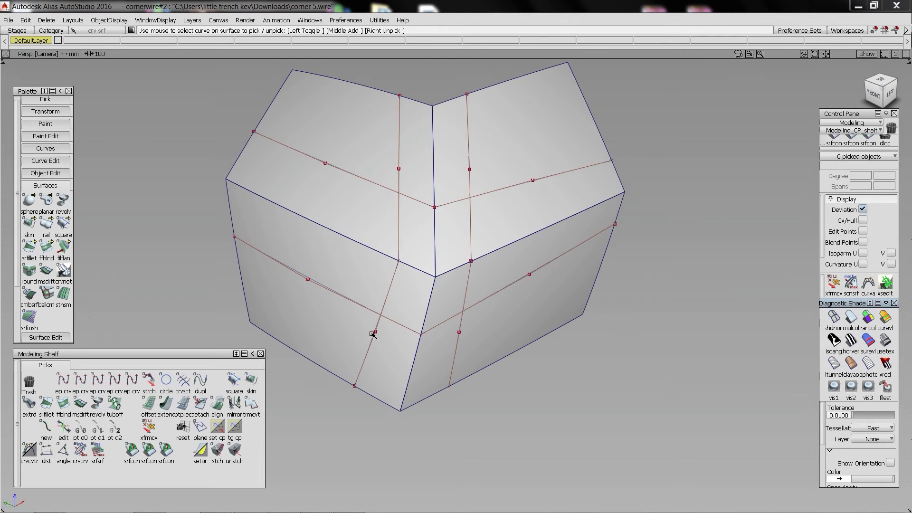
Select the geometry on the block's faces and delete the leftover construction curves
ctrl+shift+drag(317, 116, 333, 126)
drag(373, 169, 480, 285)
ctrl+shift+right_drag(487, 271, 470, 260)
drag(322, 167, 509, 331)
ctrl+shift+drag(332, 258, 327, 242)
drag(328, 171, 544, 356)
key(Delete)
Trim the four block faces along their curves on surface, keeping only the outer region of each face
ctrl+shift+right_drag(435, 252, 414, 261)
click(295, 317)
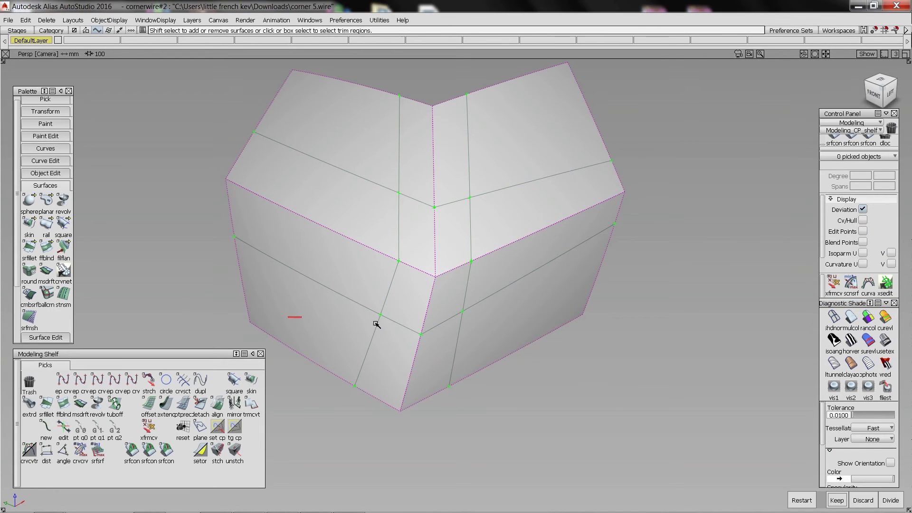
click(517, 313)
click(532, 133)
click(340, 135)
key(space)
click(365, 209)
Create two blend curves across the left gap, joining the outer and inner corners of the upper-left and lower-left faces
ctrl+shift+middle_drag(409, 206, 390, 191)
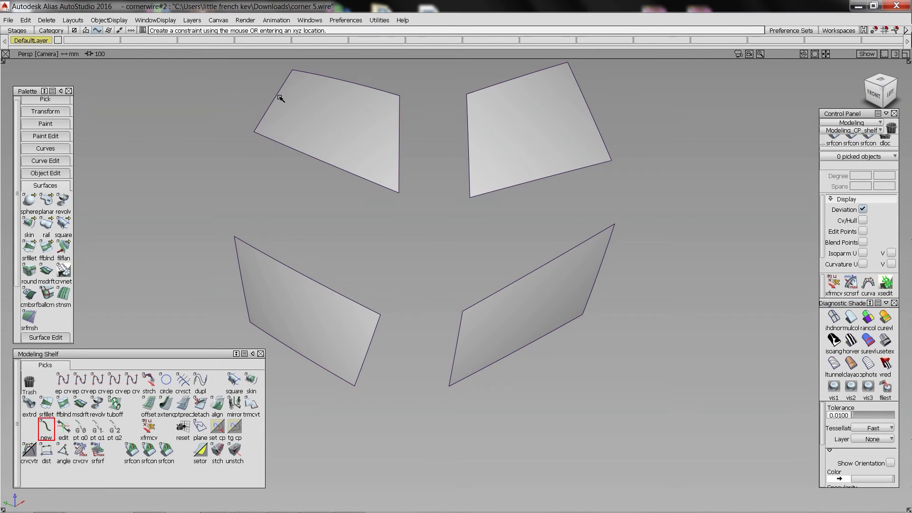
click(235, 239)
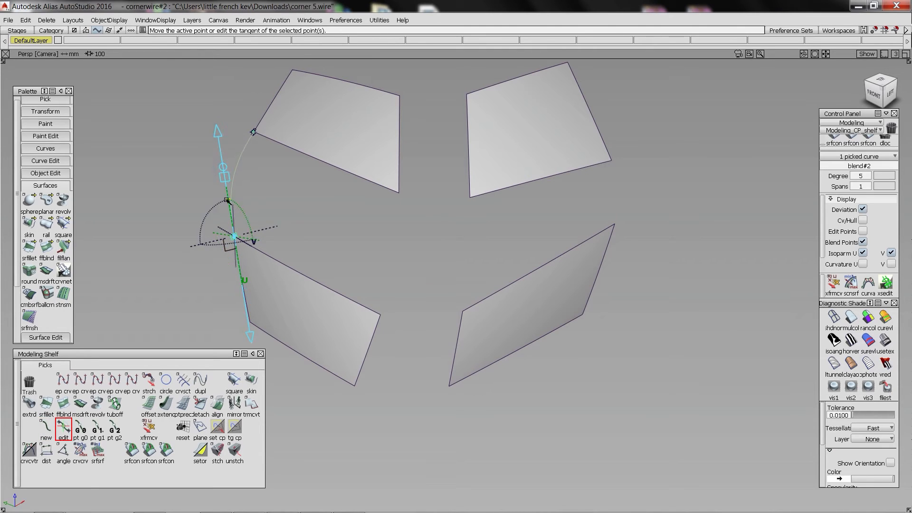
click(253, 133)
ctrl+shift+middle_drag(372, 183, 362, 173)
click(398, 192)
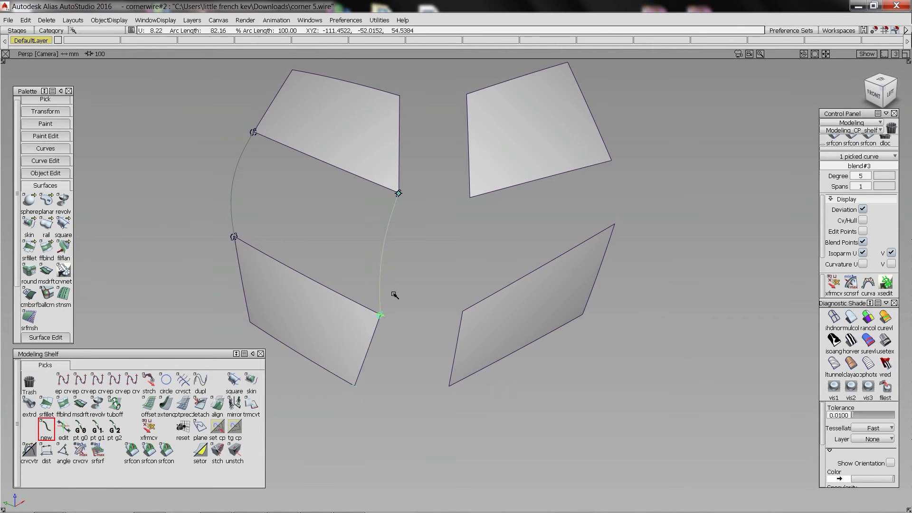
click(380, 315)
click(399, 193)
Build a square surface across the left gap from the two blend curves and the adjoining face edges
click(234, 379)
click(231, 190)
click(297, 150)
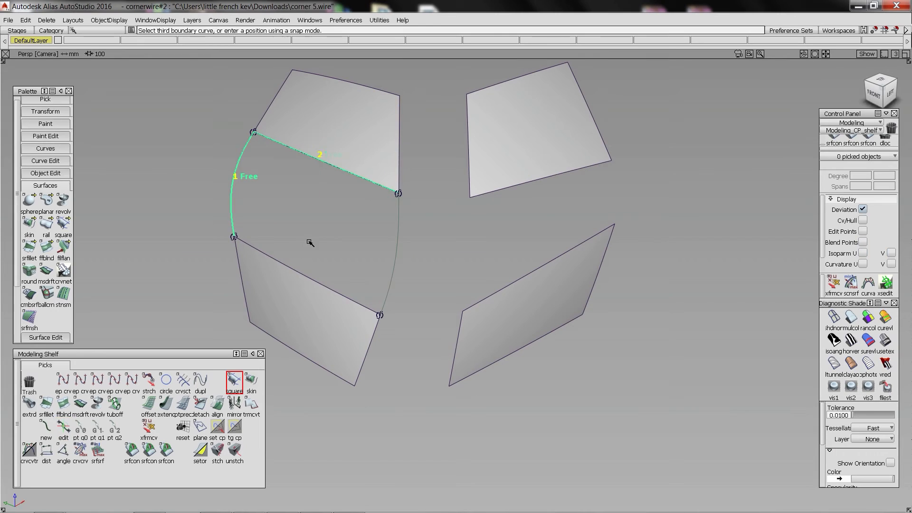
click(319, 282)
click(394, 268)
click(186, 121)
click(186, 164)
Create freeform blend surfaces between the two upper faces and between the two lower faces
click(63, 405)
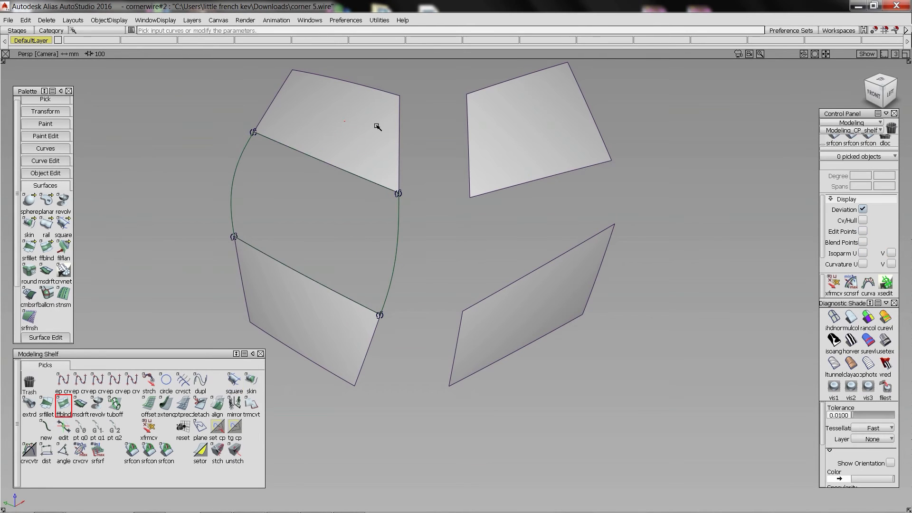
click(468, 147)
click(400, 150)
click(331, 155)
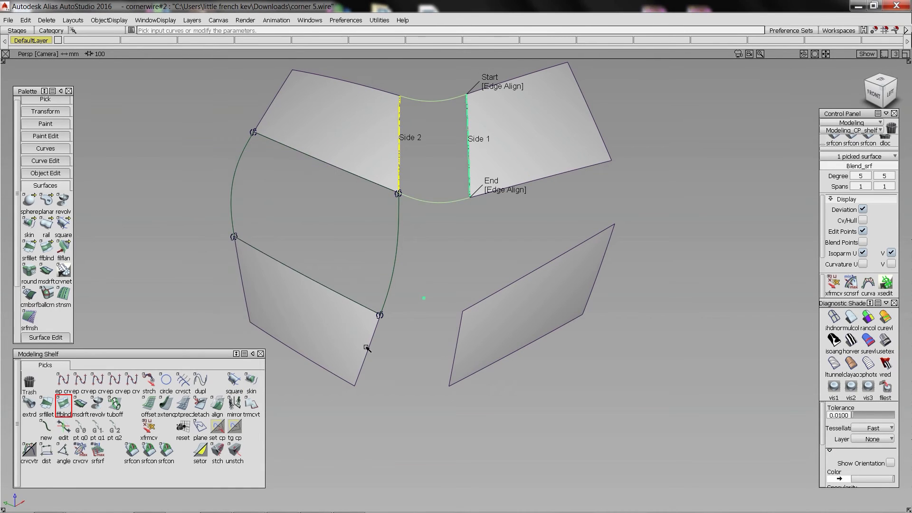
drag(335, 344, 468, 344)
Create a blend curve joining the outer corners of the upper-right and lower-right faces, and align the tangents at both ends
click(46, 429)
drag(603, 138, 612, 162)
drag(613, 238, 614, 224)
click(63, 429)
click(614, 224)
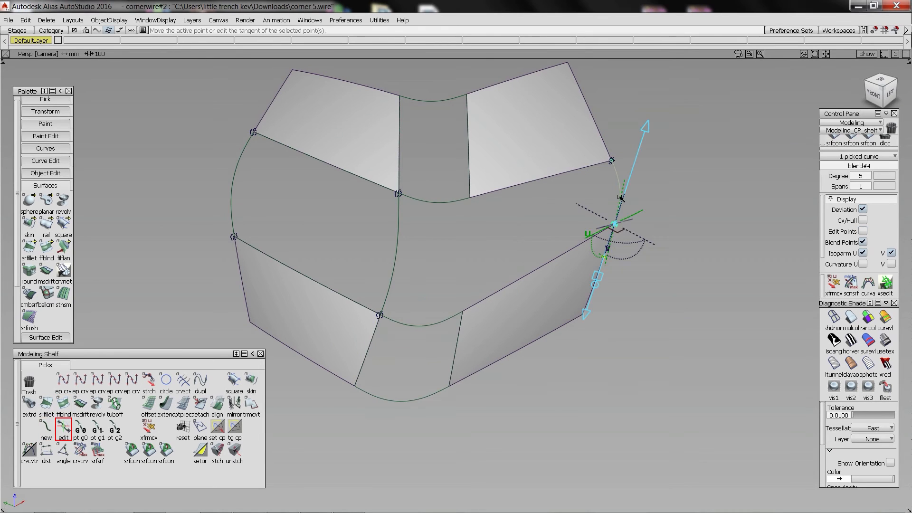
click(623, 240)
click(644, 218)
click(612, 160)
click(622, 180)
Create a blend curve joining the inner corners of the upper-right and lower-right faces, and align the tangents at both ends
click(46, 428)
click(469, 161)
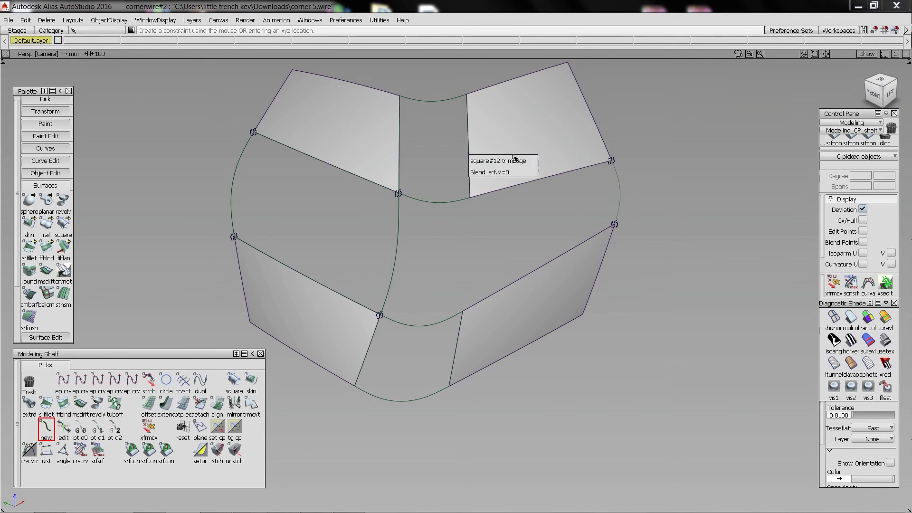
drag(532, 160, 477, 207)
click(458, 335)
drag(520, 336, 480, 284)
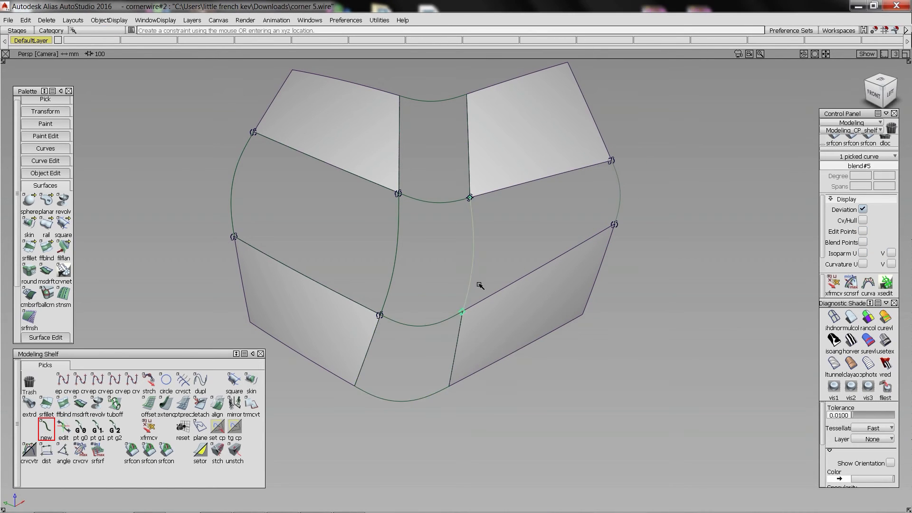
click(63, 429)
click(462, 311)
click(468, 326)
click(469, 197)
click(468, 211)
Build a square surface across the right gap from the two blend curves and face edges, and shade it
click(234, 381)
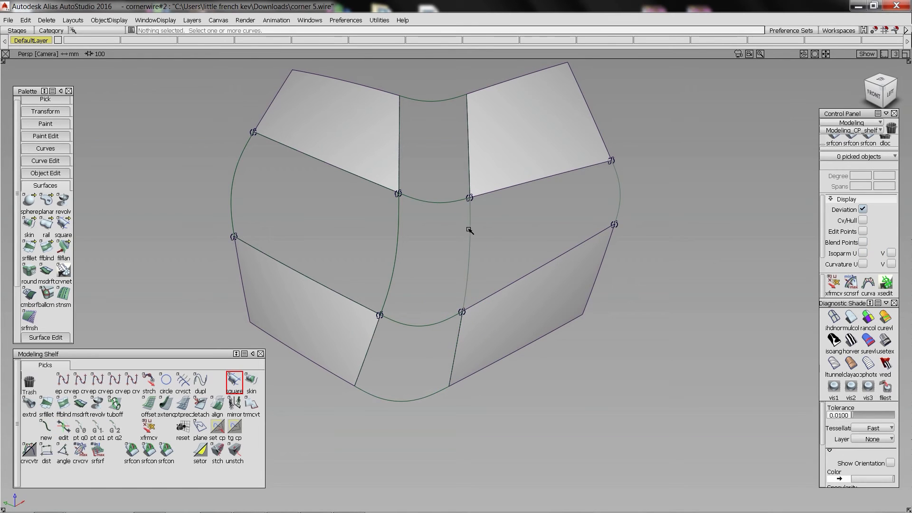
click(470, 230)
click(536, 180)
click(541, 266)
drag(584, 202, 637, 184)
click(850, 317)
click(343, 246)
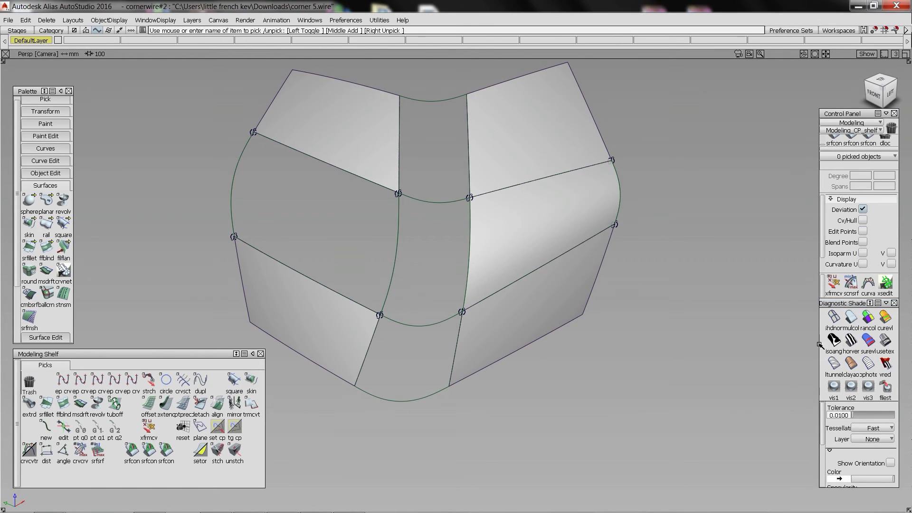
Shade all surfaces and check surface continuity along the seams between the four faces and their blend surfaces
click(851, 317)
click(183, 429)
click(166, 451)
click(360, 306)
click(393, 188)
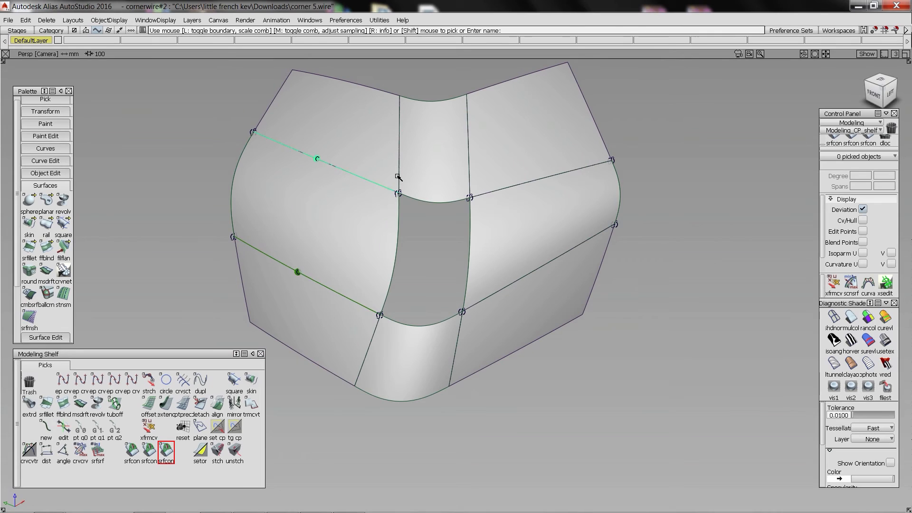
click(546, 265)
click(456, 351)
click(366, 352)
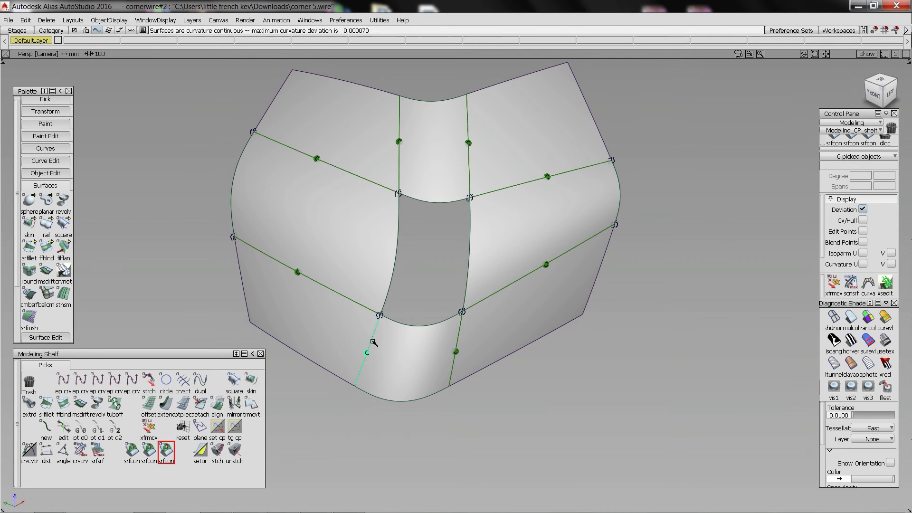
Build a square surface across the central gap from the four surrounding blend surface edges
click(234, 380)
click(433, 203)
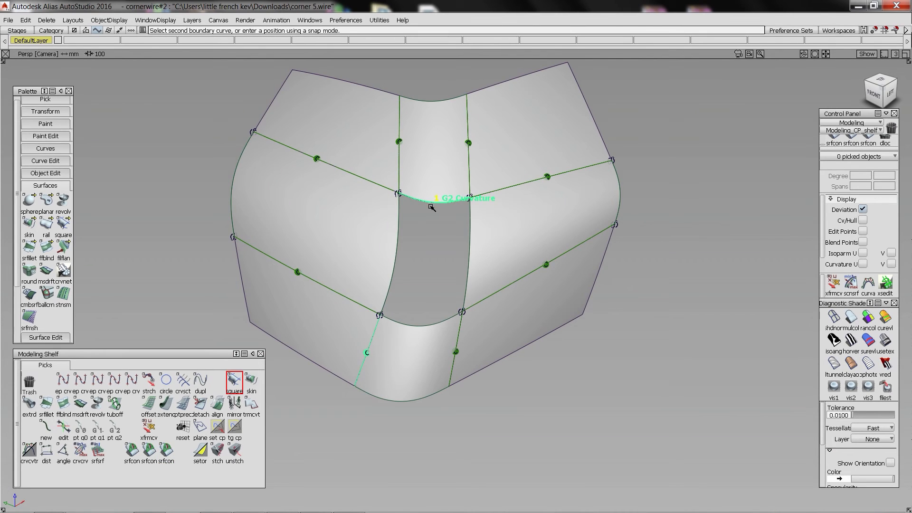
drag(361, 234, 489, 236)
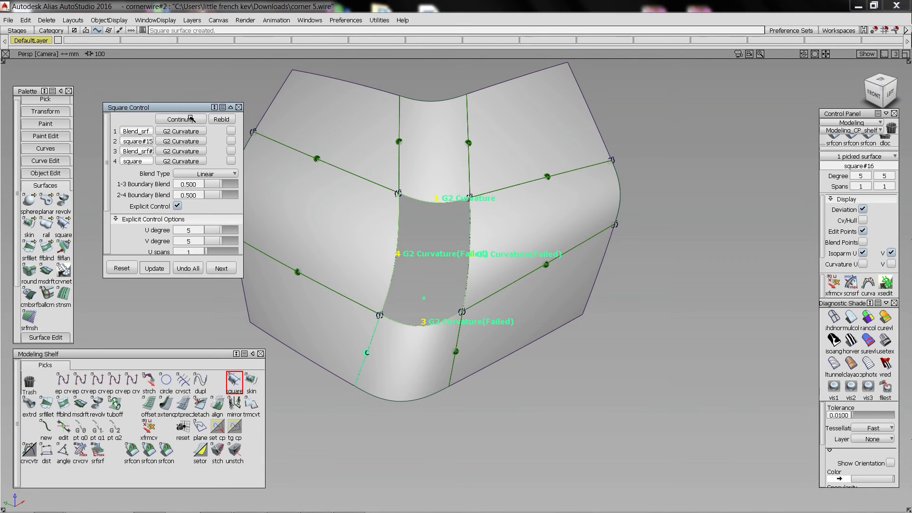
Set the square surface's boundaries 1 and 3 to Free and boundaries 2 and 4 to G2 Curvature
click(191, 119)
click(201, 155)
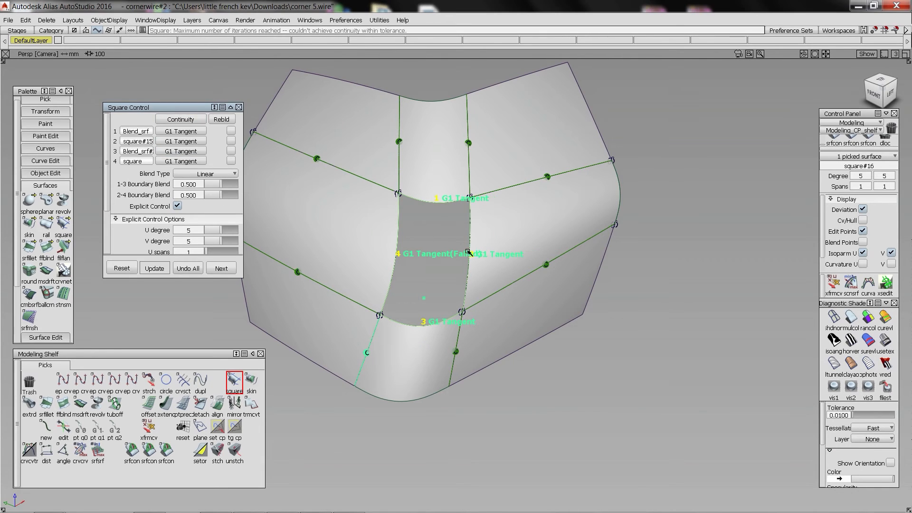
click(191, 119)
click(195, 163)
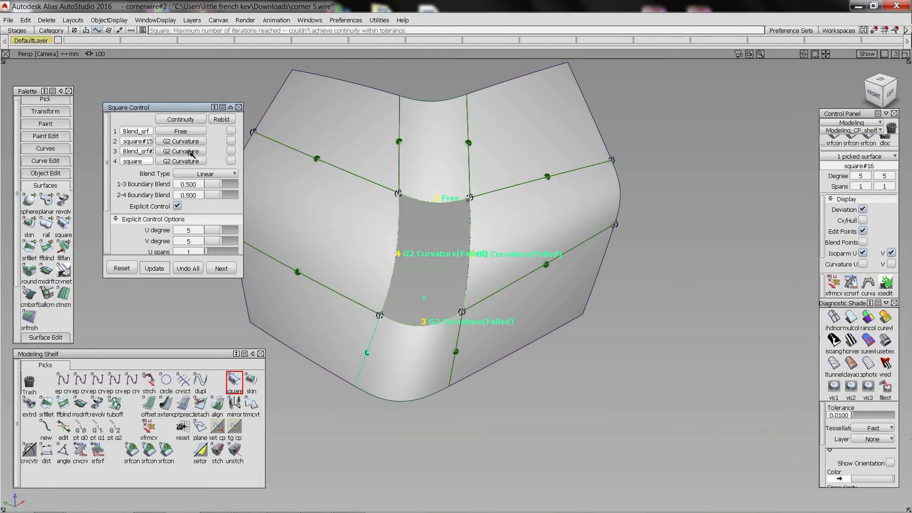
click(190, 152)
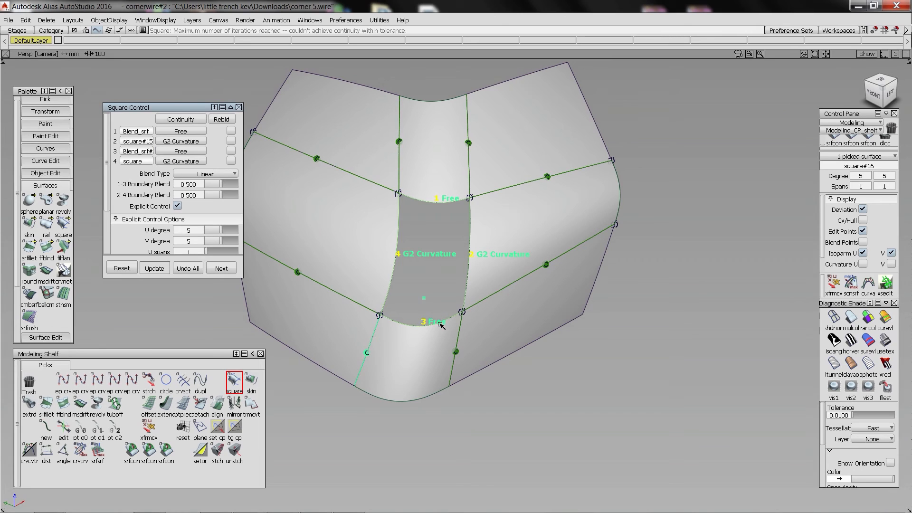
ctrl+shift+drag(439, 323, 439, 232)
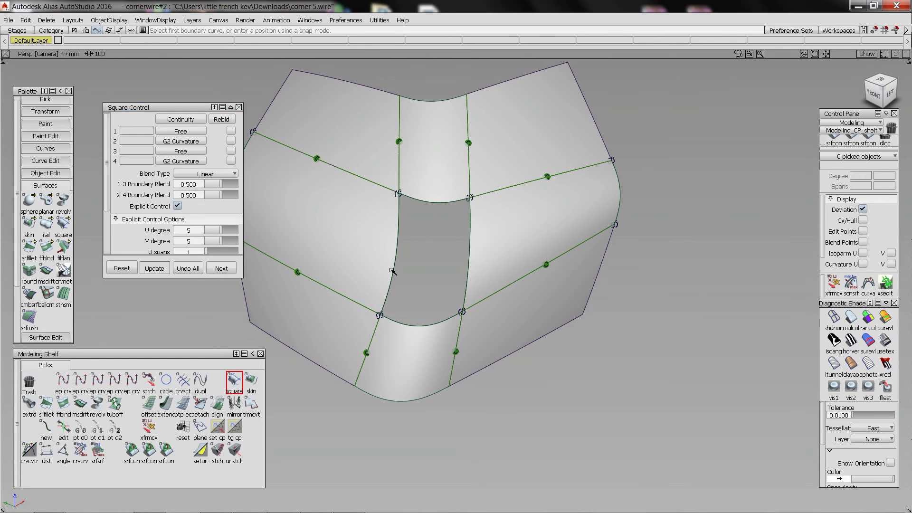
Check surface continuity along all four edges of the central patch
click(163, 456)
click(391, 229)
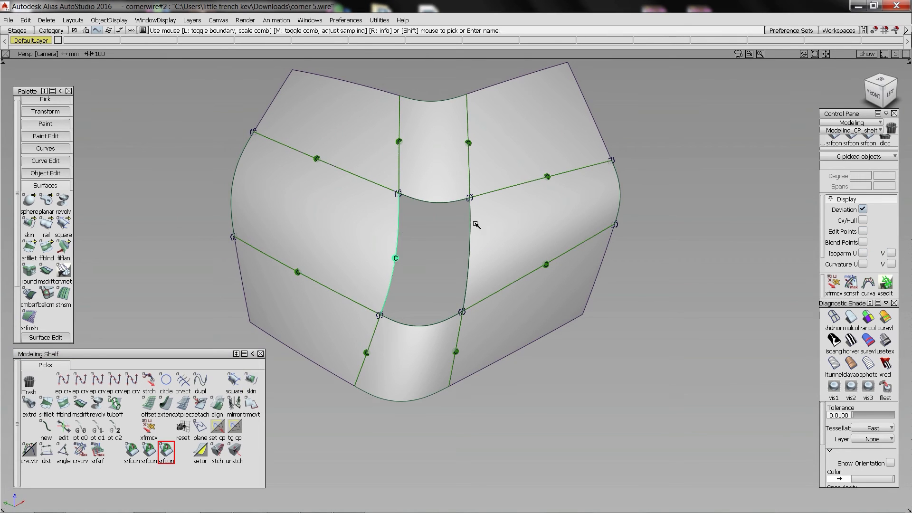
click(445, 203)
click(418, 327)
Show the CVs and hulls of the central patch and lower blend, and adjust the patch's CVs near their shared edge
ctrl+shift+drag(424, 305, 429, 336)
click(861, 220)
ctrl+shift+middle_drag(512, 310, 496, 320)
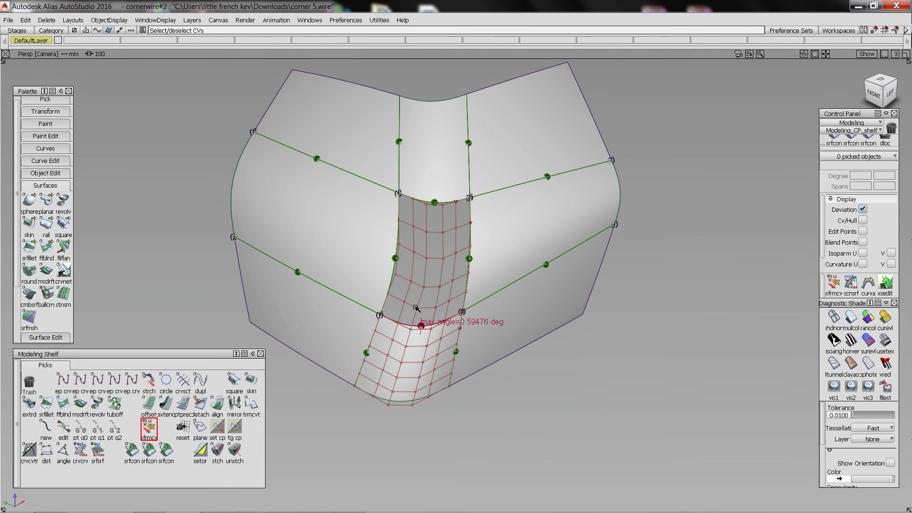
click(420, 335)
key(Return)
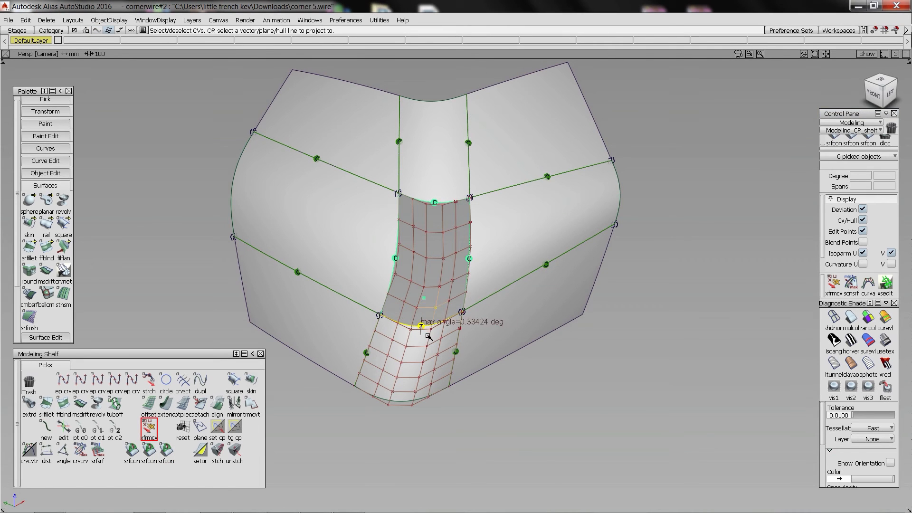
click(440, 287)
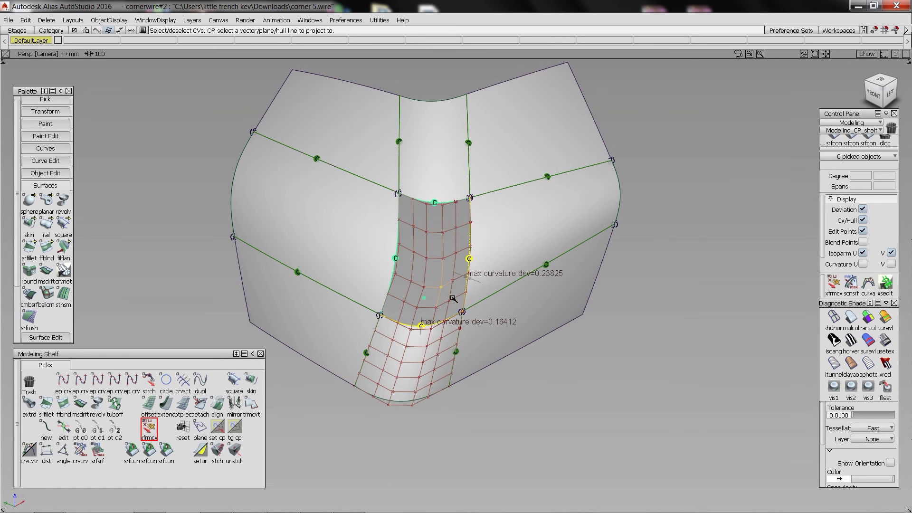
click(423, 288)
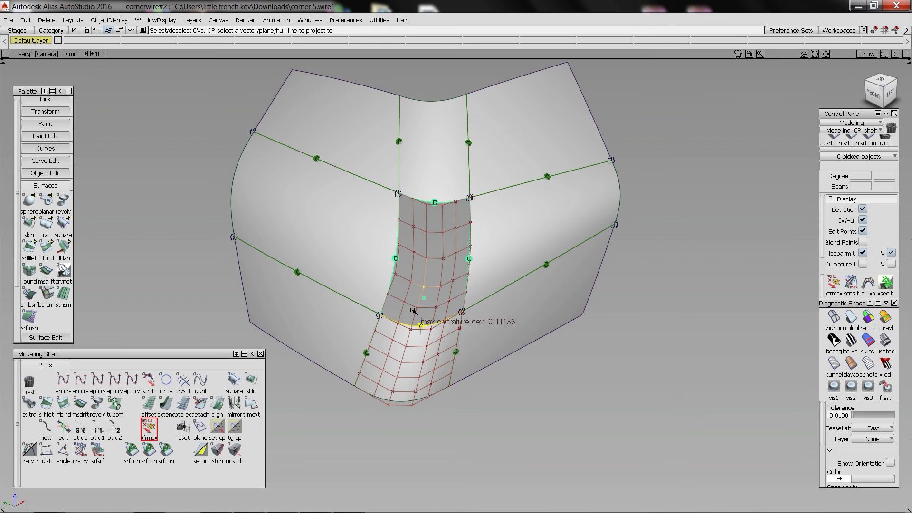
drag(413, 310, 414, 315)
key(ctrl+z)
click(423, 284)
Align the central patch's lower edge to the lower blend surface with G2 continuity, Edge type and the Vector option
key(a)
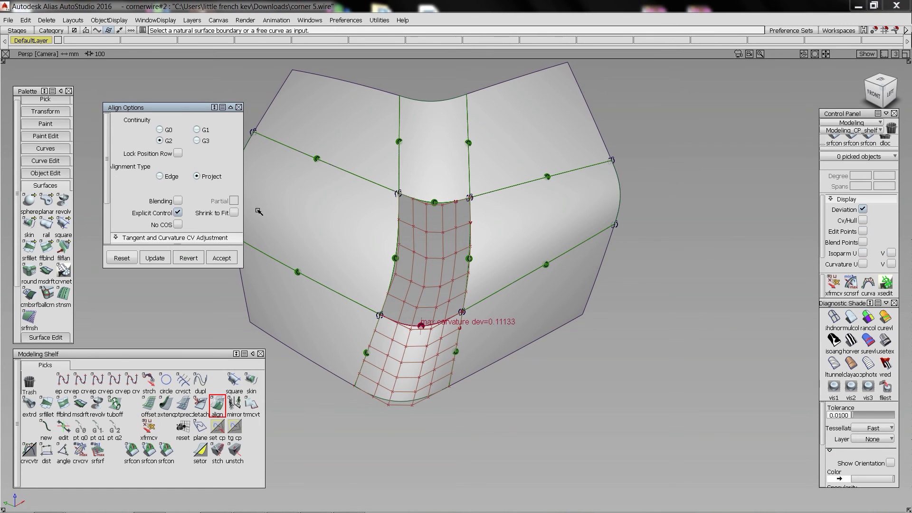
click(175, 177)
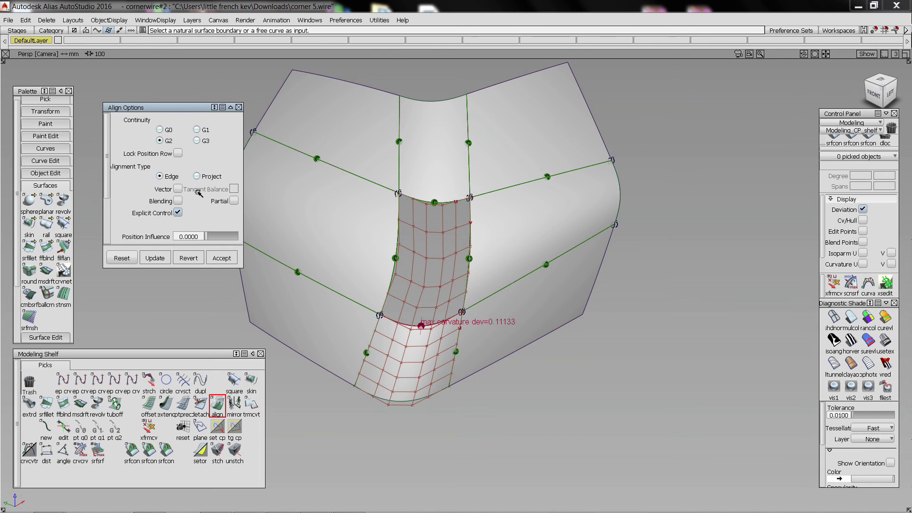
click(426, 326)
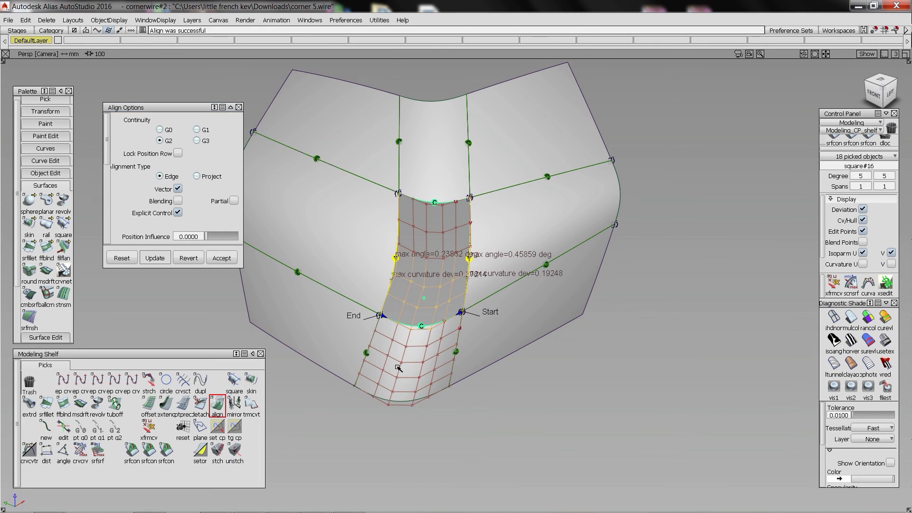
click(178, 188)
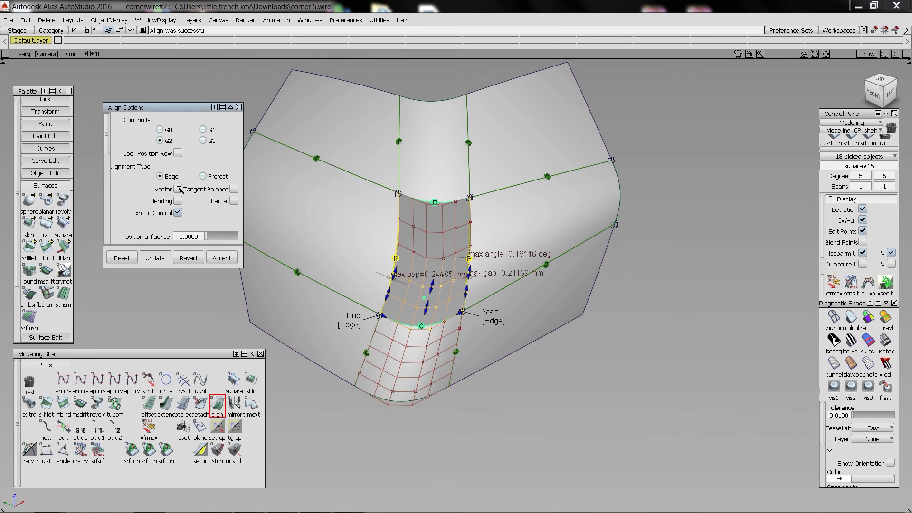
click(178, 189)
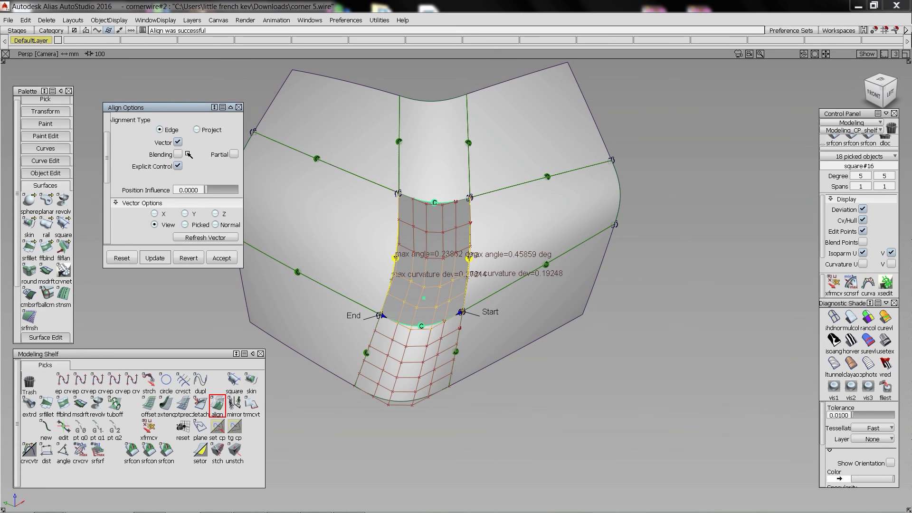
Set the alignment's explicit control to U degree 6 and V degree 7, and close the align options
scroll(221, 202, down, 2)
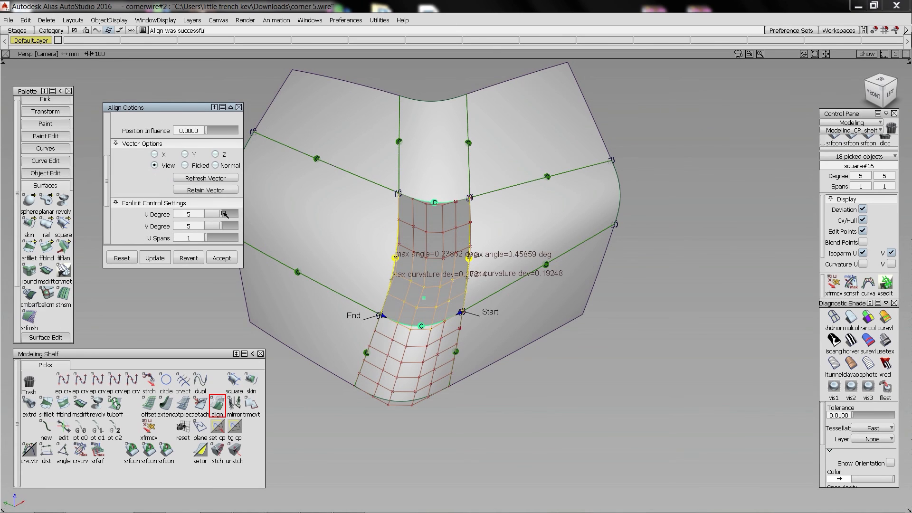
click(224, 214)
click(224, 226)
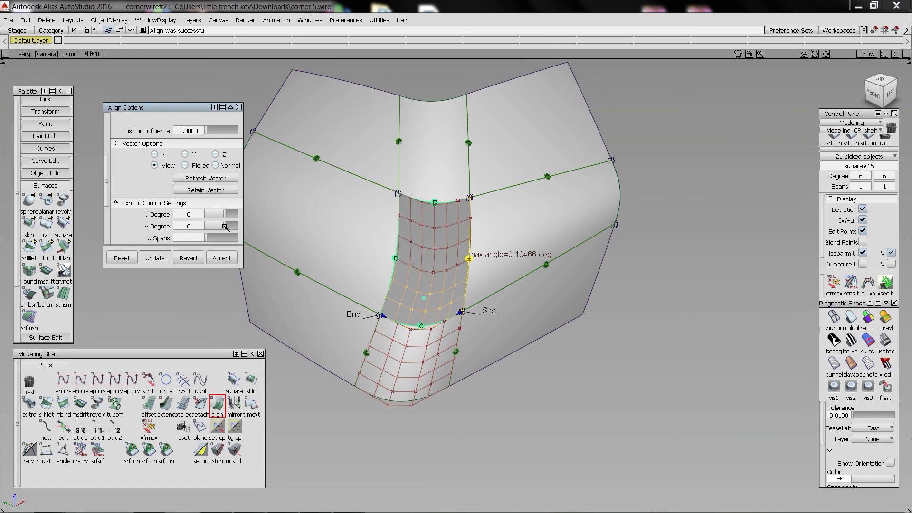
click(221, 226)
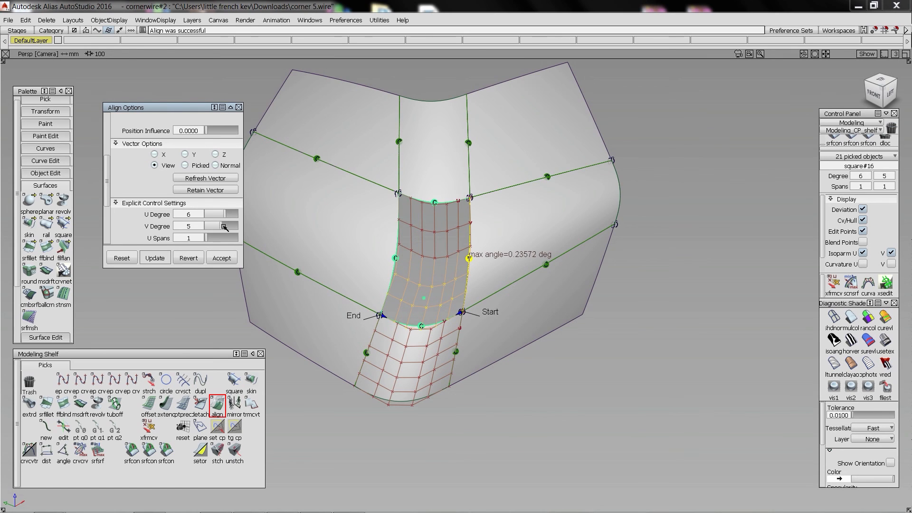
click(225, 227)
click(225, 226)
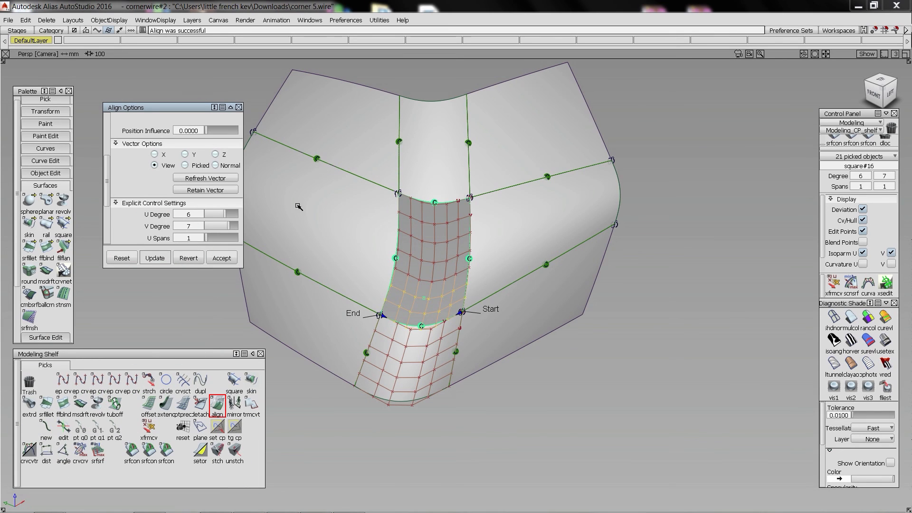
click(271, 150)
click(238, 107)
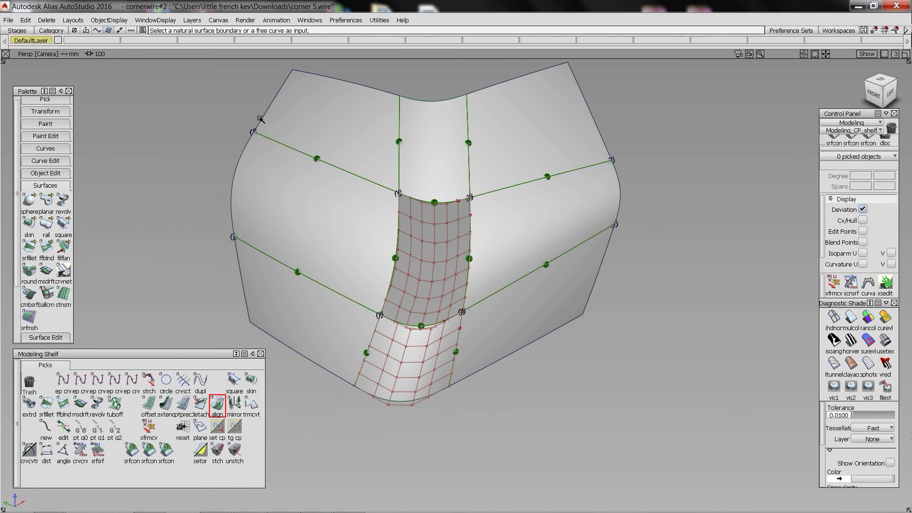
Hide the CVs and hulls on all nine surfaces and clear the selection
ctrl+shift+drag(268, 81, 358, 174)
drag(284, 128, 779, 442)
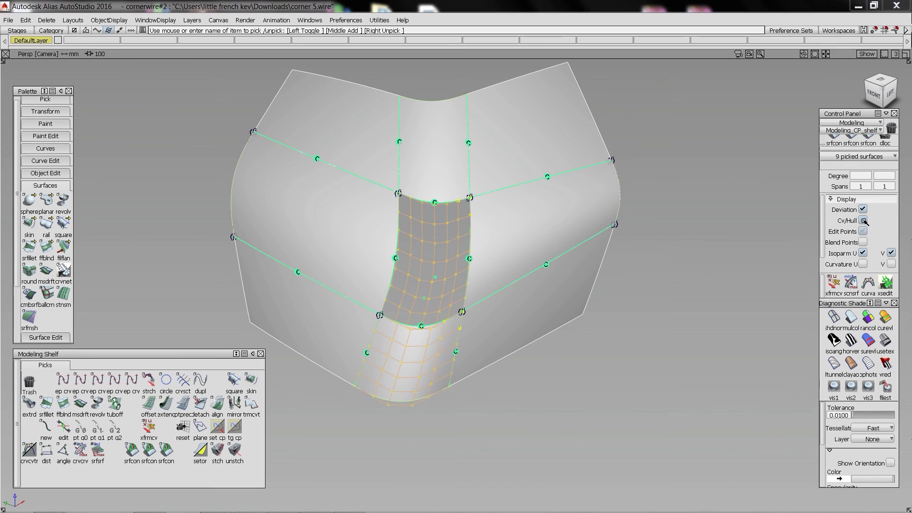
click(665, 231)
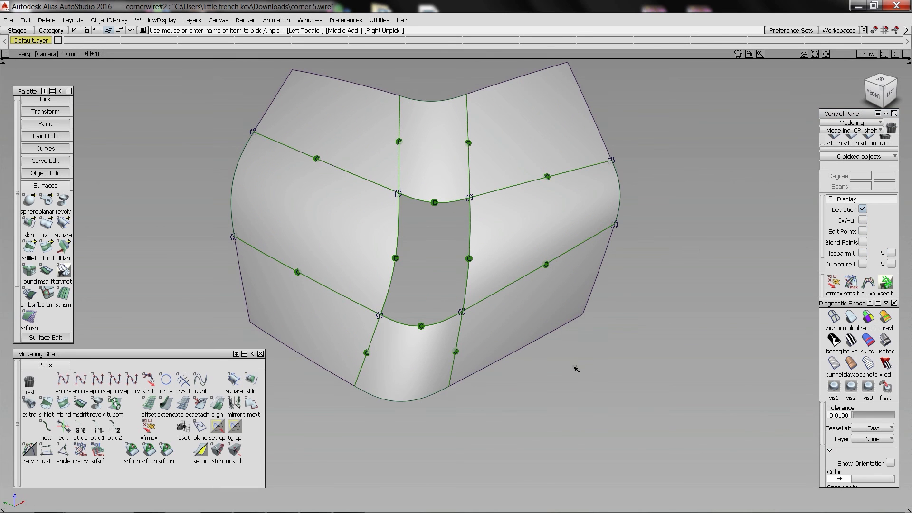
Reshade the model and examine the finished corner from other angles using surface evaluation and horizontal/vertical diagnostic shading
click(849, 324)
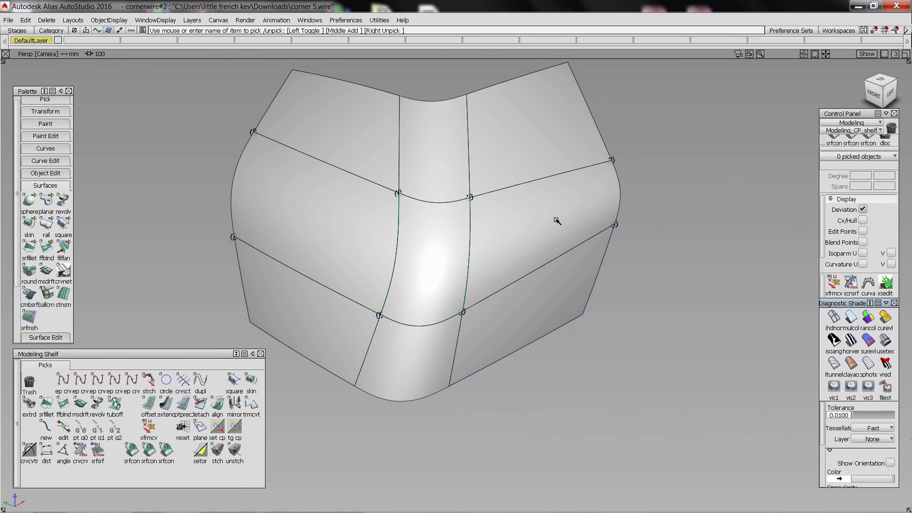
alt+shift+right_drag(555, 218, 559, 241)
mouse_move(558, 241)
alt+shift+mouse_down()
mouse_move(379, 204)
mouse_move(480, 234)
alt+shift+mouse_up()
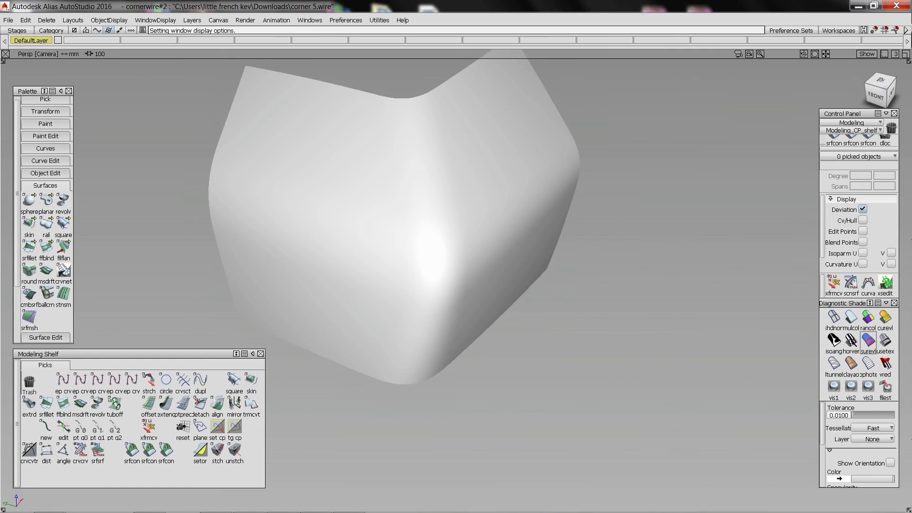
click(850, 340)
alt+shift+drag(723, 306, 541, 228)
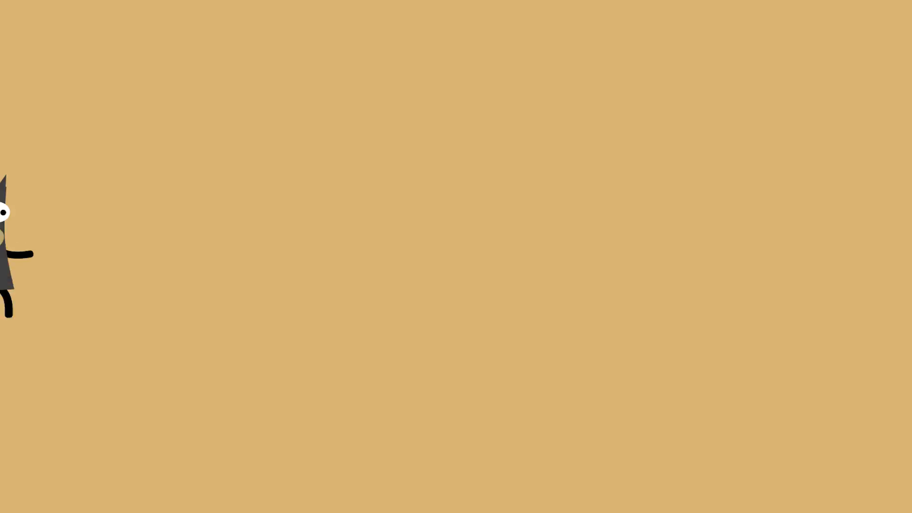